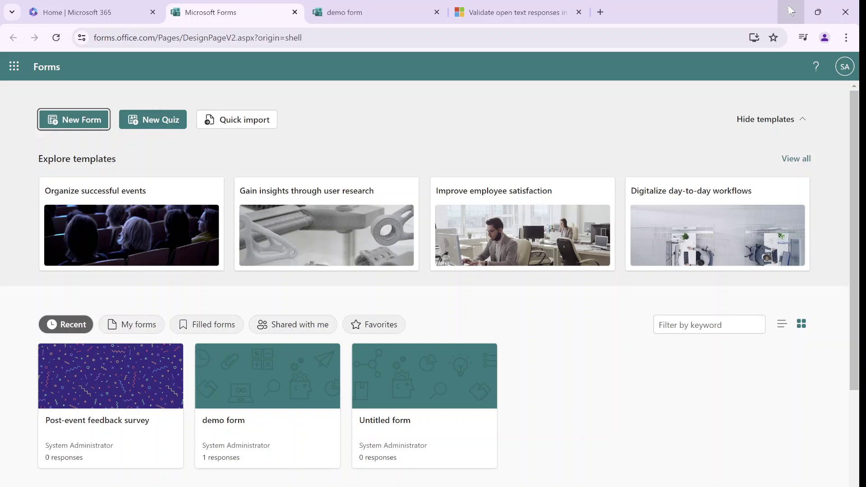
Look over the article on validating text responses, then return to the Forms home page
{"action": "left_click", "coordinate": [519, 12]}
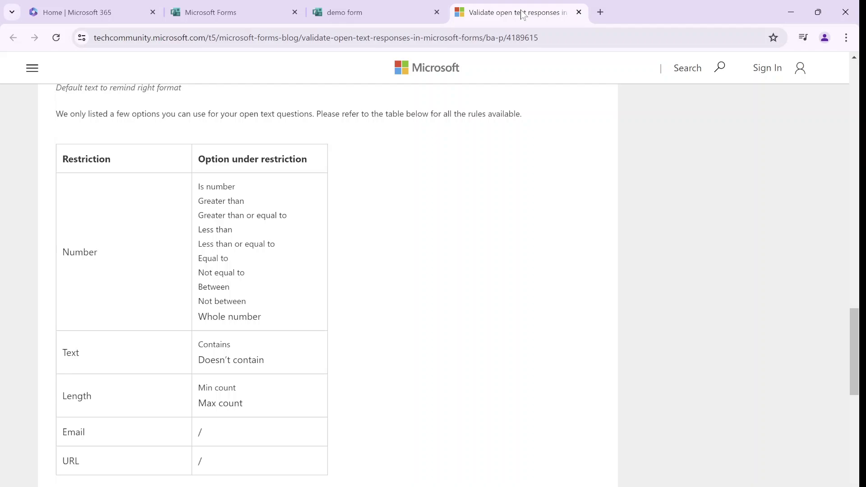
{"action": "left_click_drag", "start_coordinate": [856, 347], "coordinate": [827, 356]}
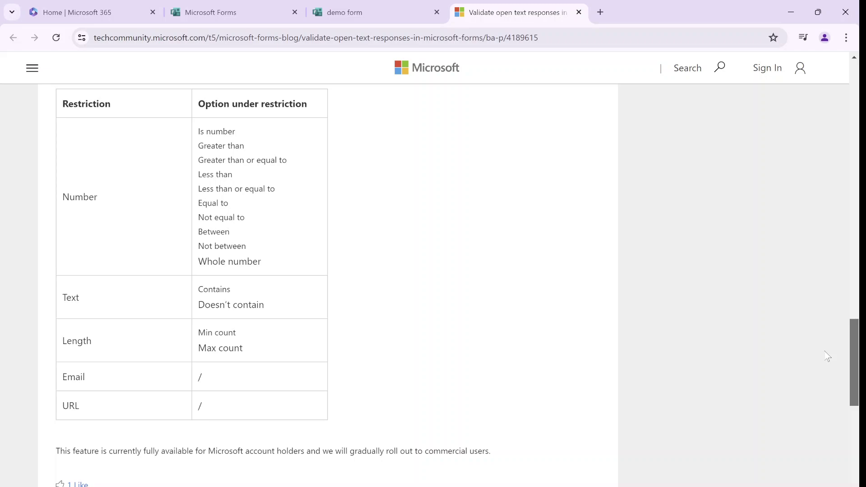
{"action": "left_click", "coordinate": [234, 8]}
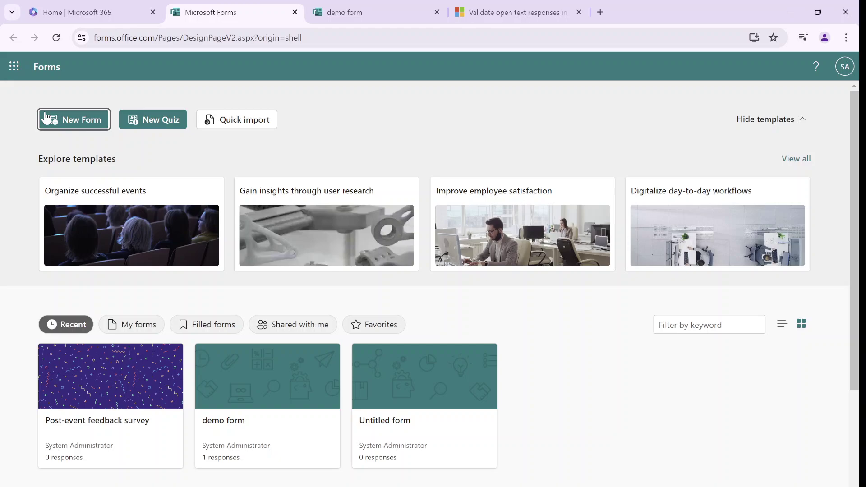
Start a blank form titled 'demo' and add a Text question, replacing the Choice question
{"action": "left_click", "coordinate": [72, 120]}
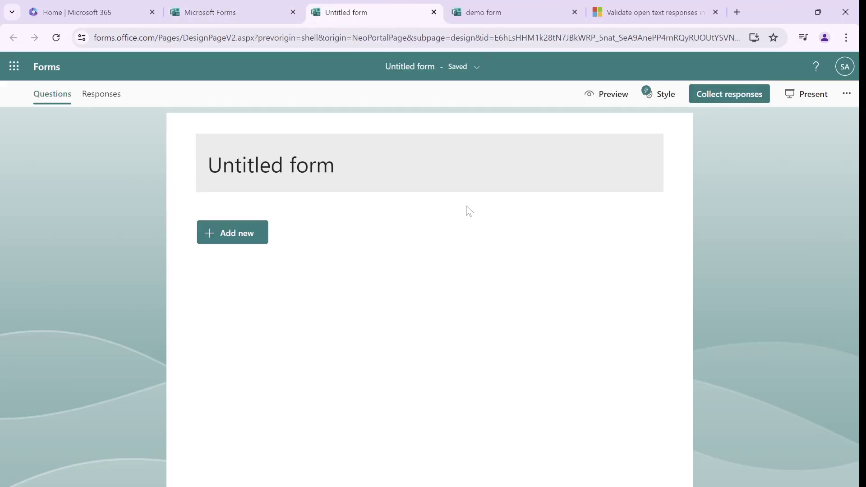
{"action": "left_click", "coordinate": [373, 174]}
{"action": "type", "text": "demo"}
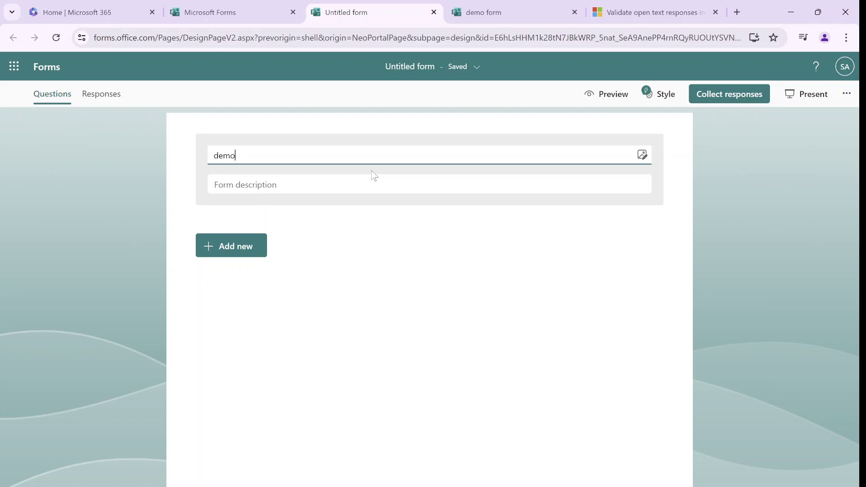
{"action": "left_click", "coordinate": [252, 240]}
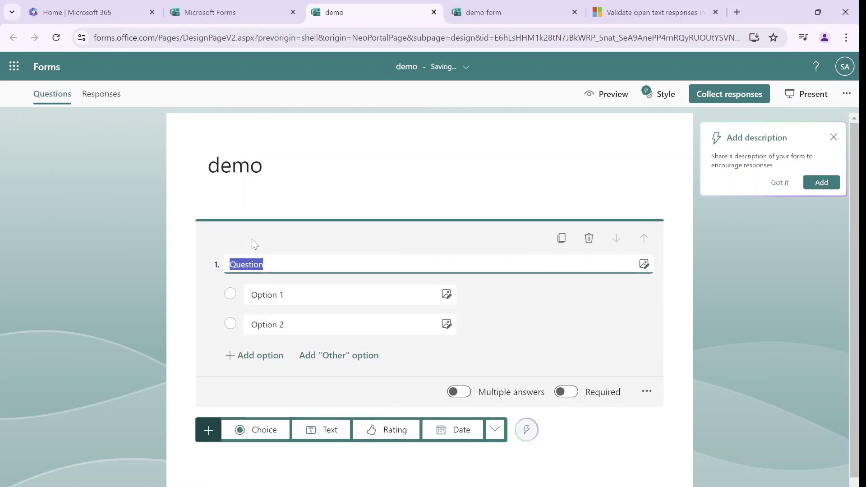
{"action": "left_click", "coordinate": [588, 238]}
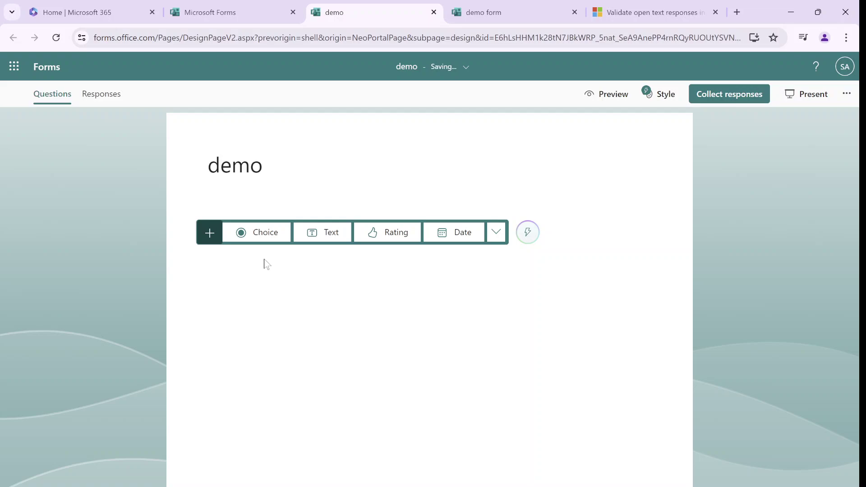
{"action": "left_click", "coordinate": [327, 232]}
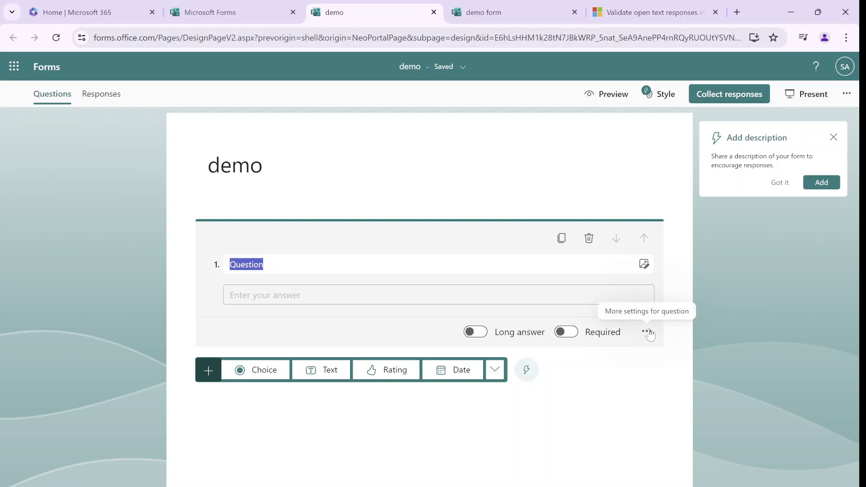
Add a Number restriction with the 'Is number' condition to question 1
{"action": "left_click", "coordinate": [647, 332]}
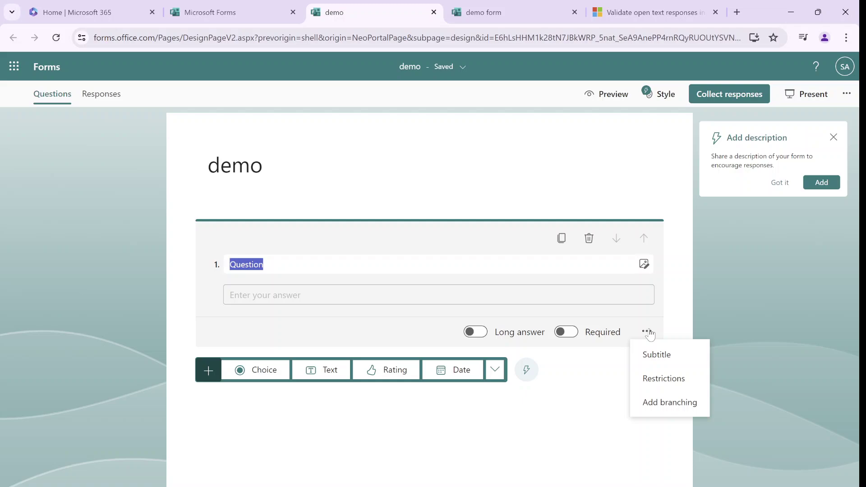
{"action": "left_click", "coordinate": [661, 377]}
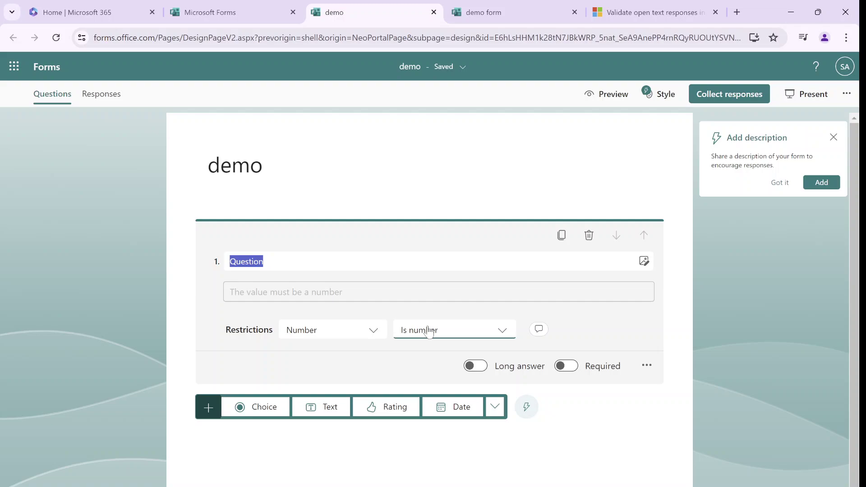
{"action": "left_click", "coordinate": [505, 332]}
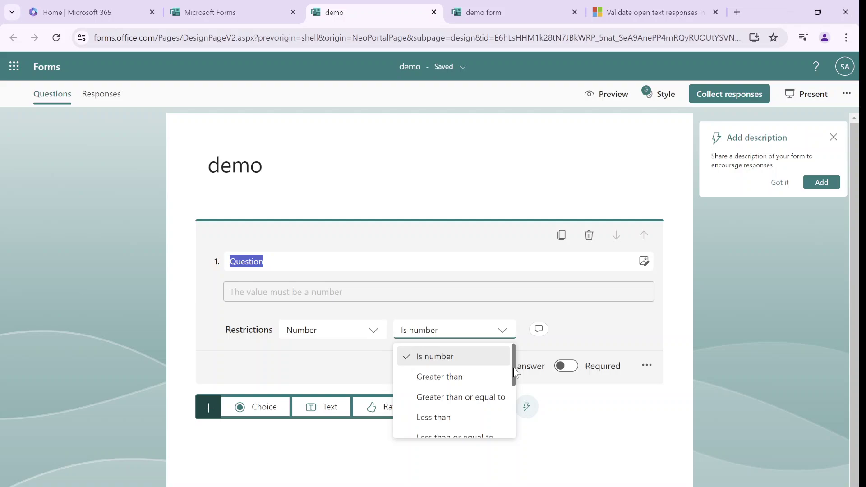
{"action": "left_click_drag", "start_coordinate": [513, 367], "coordinate": [511, 356]}
{"action": "left_click", "coordinate": [589, 320]}
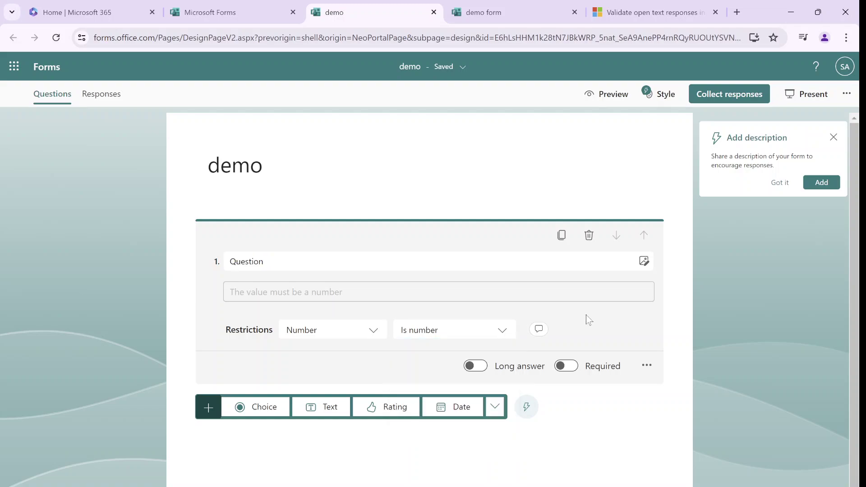
In preview, confirm question 1 rejects letters and accepts 111111
{"action": "left_click", "coordinate": [602, 94]}
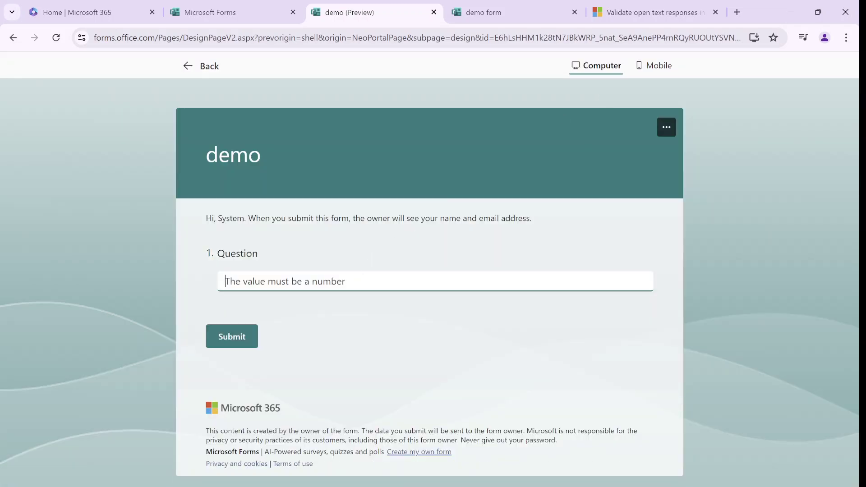
{"action": "type", "text": "daskdhaskdhasdkashd"}
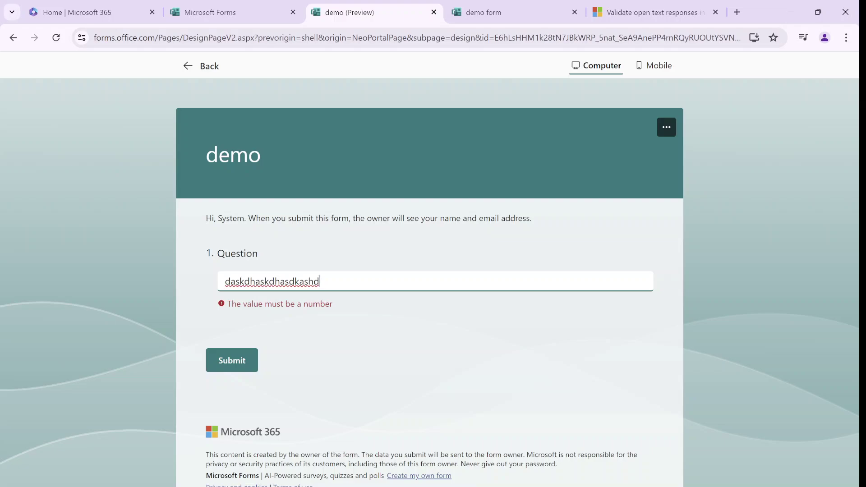
{"action": "key", "text": "BackSpace"}
{"action": "key", "text": "BackSpace"}
{"action": "key", "text": "BackSpace"}
{"action": "key", "text": "BackSpace"}
{"action": "key", "text": "BackSpace"}
{"action": "key", "text": "BackSpace"}
{"action": "key", "text": "BackSpace"}
{"action": "key", "text": "BackSpace"}
{"action": "key", "text": "BackSpace"}
{"action": "key", "text": "BackSpace"}
{"action": "key", "text": "BackSpace"}
{"action": "key", "text": "BackSpace"}
{"action": "key", "text": "BackSpace"}
{"action": "key", "text": "BackSpace"}
{"action": "key", "text": "BackSpace"}
{"action": "key", "text": "BackSpace"}
{"action": "key", "text": "BackSpace"}
{"action": "key", "text": "BackSpace"}
{"action": "key", "text": "BackSpace"}
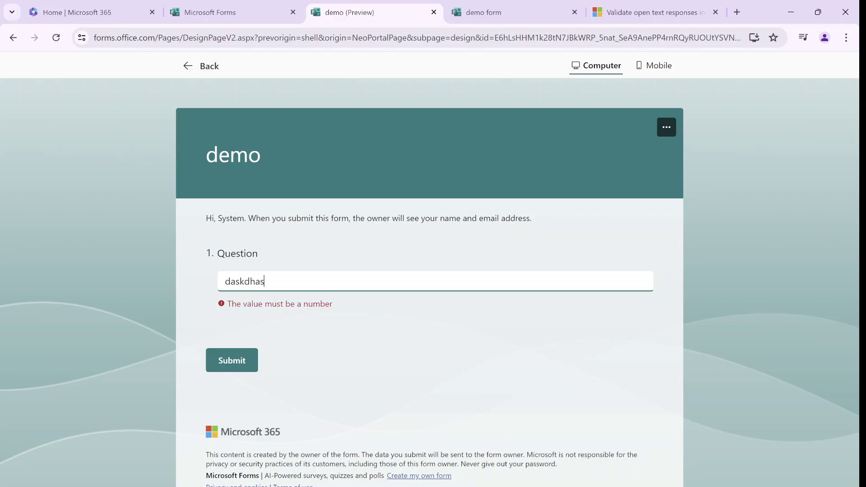
{"action": "type", "text": "111111"}
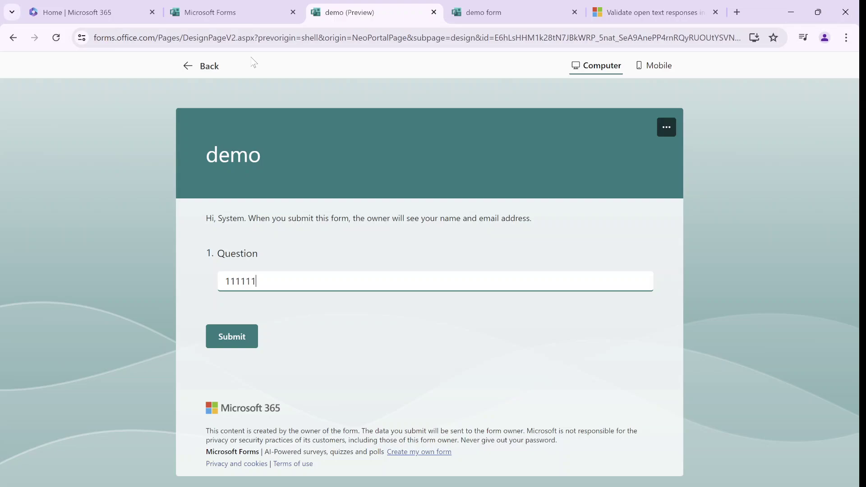
Back in the editor, add a second Text question
{"action": "left_click", "coordinate": [194, 66]}
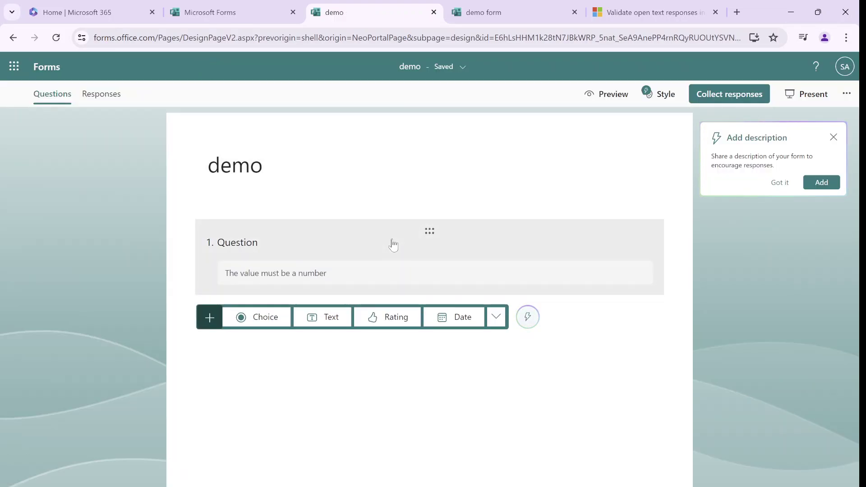
{"action": "left_click", "coordinate": [323, 317]}
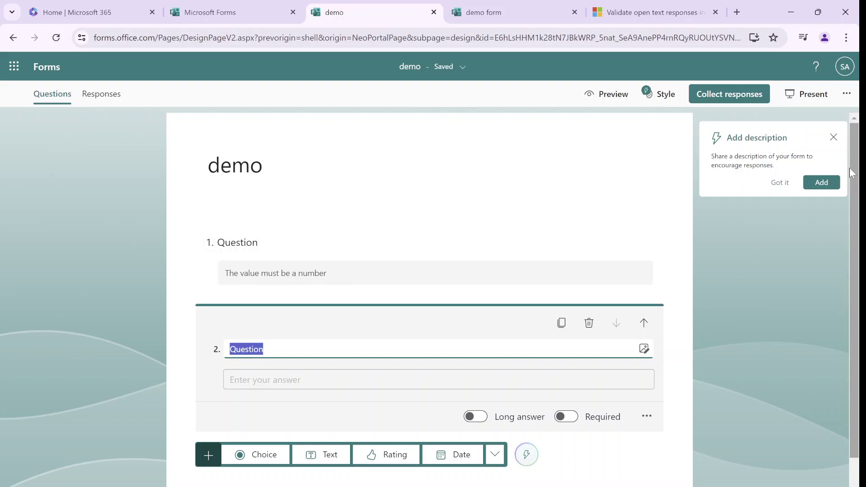
{"action": "left_click", "coordinate": [684, 319]}
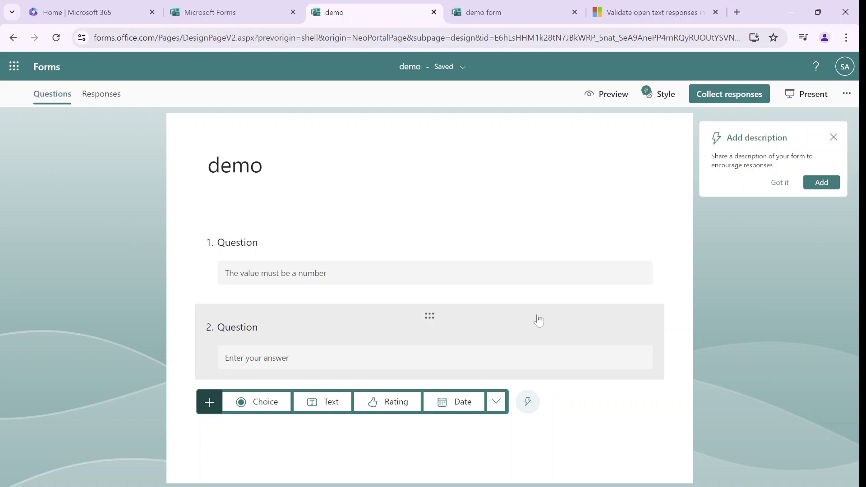
{"action": "left_click", "coordinate": [538, 320]}
Give question 2 a Text restriction using the Contains condition
{"action": "left_click", "coordinate": [647, 415]}
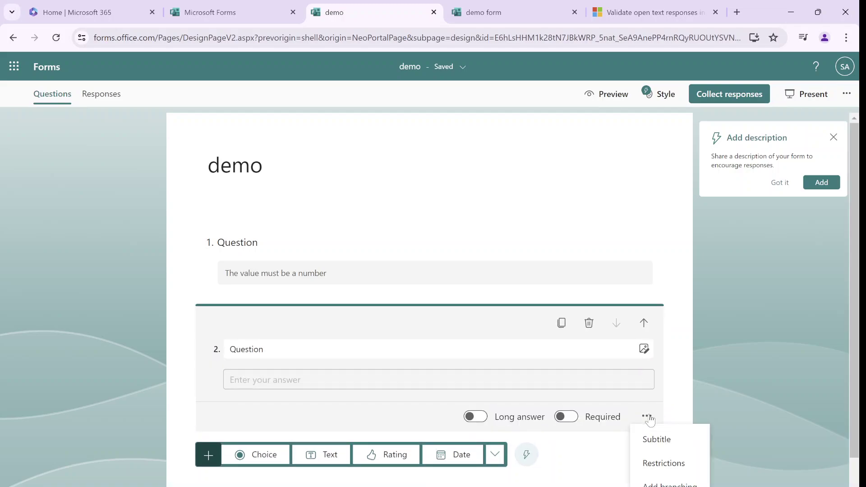
{"action": "left_click", "coordinate": [661, 462]}
{"action": "left_click", "coordinate": [375, 414]}
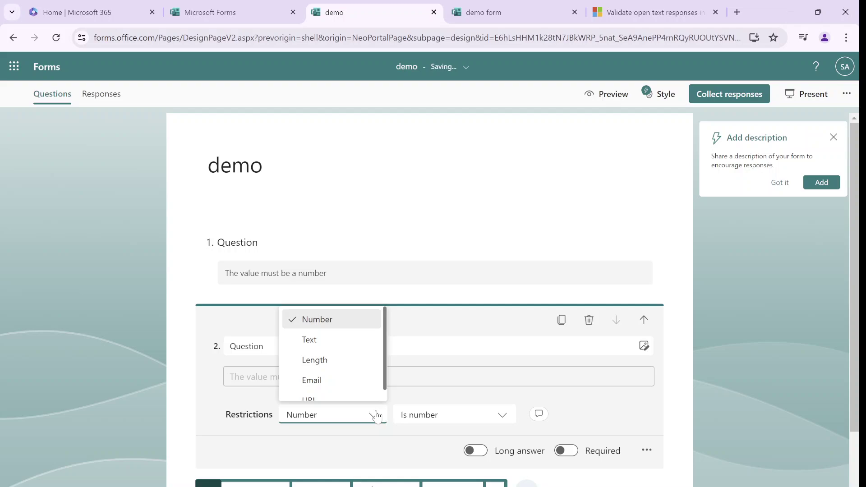
{"action": "left_click", "coordinate": [346, 343]}
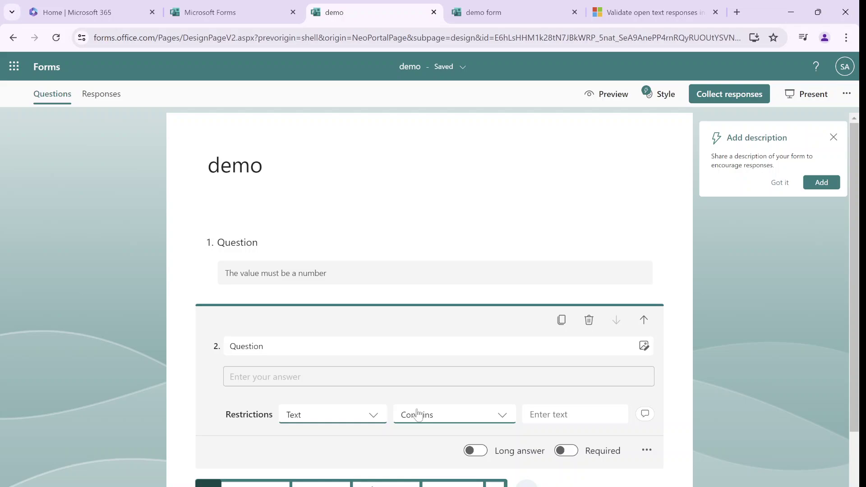
{"action": "left_click", "coordinate": [456, 417]}
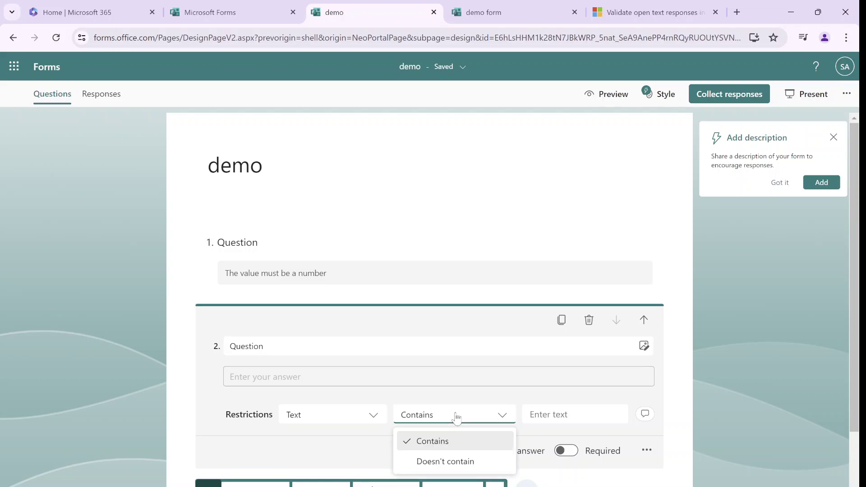
{"action": "left_click", "coordinate": [573, 414]}
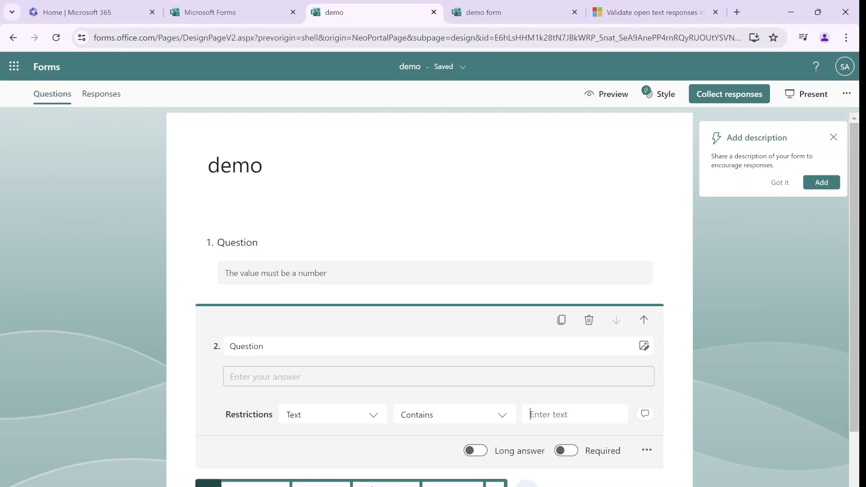
Title question 2 'please tekk your experience' and require answers to contain 'experience'
{"action": "left_click", "coordinate": [297, 348]}
{"action": "key", "text": "ctrl+a"}
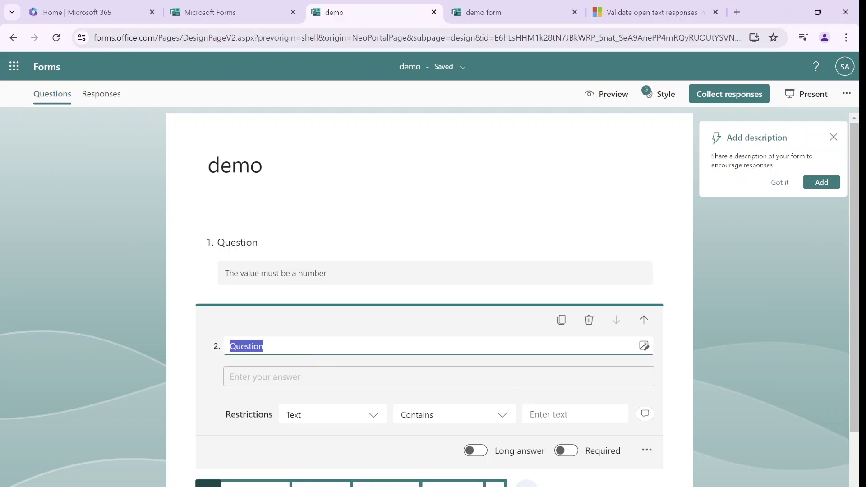
{"action": "type", "text": "please"}
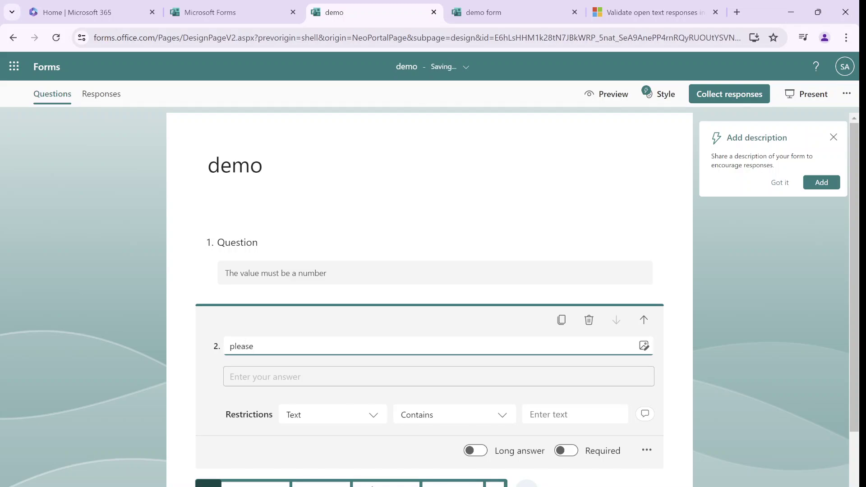
{"action": "type", "text": " tekk"}
{"action": "type", "text": " your experience"}
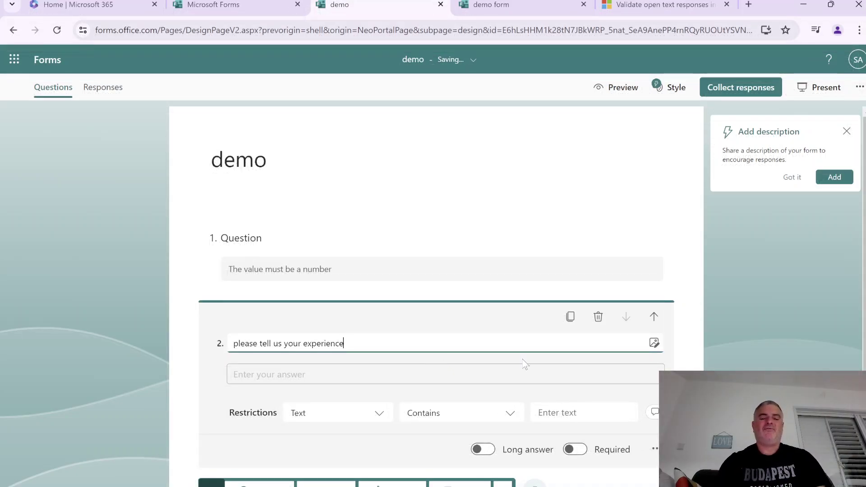
{"action": "left_click", "coordinate": [558, 412]}
{"action": "type", "text": "experience"}
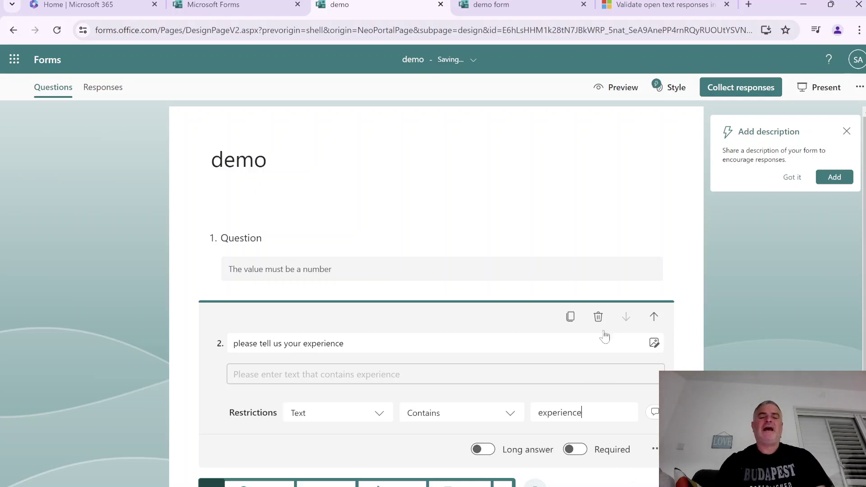
In preview, question 2 rejects random text and accepts 'i have experience sss'. Then return to editing
{"action": "left_click", "coordinate": [617, 87]}
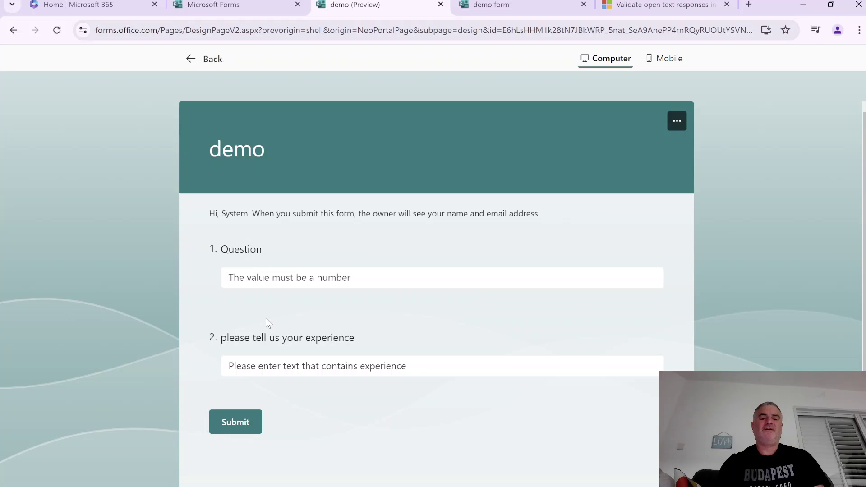
{"action": "left_click", "coordinate": [243, 363]}
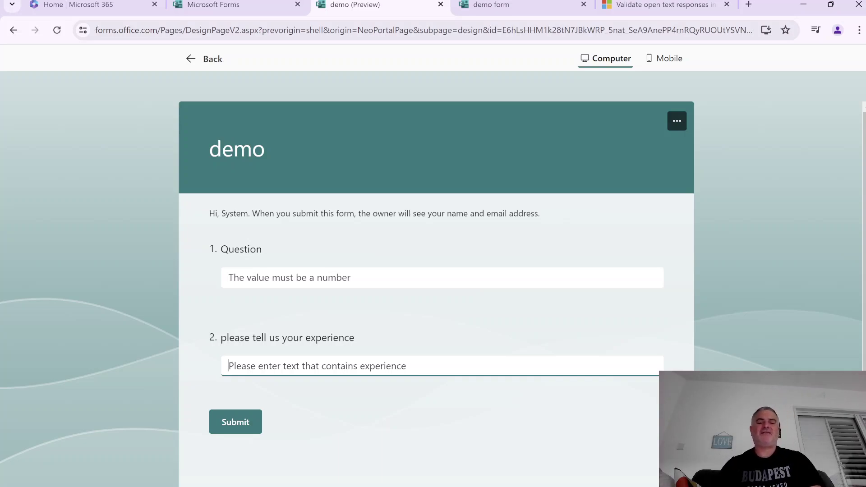
{"action": "type", "text": "sadsamdbasm"}
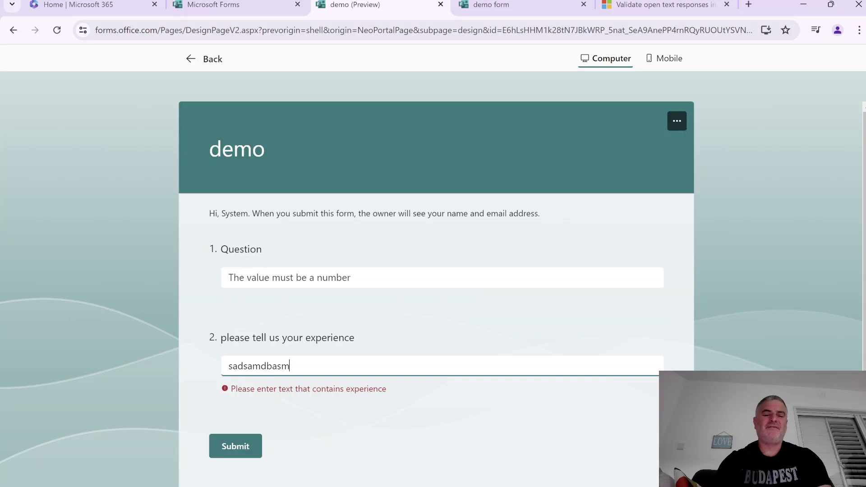
{"action": "type", "text": " bamsdb masdb amdbamsdbasmdbadmasd"}
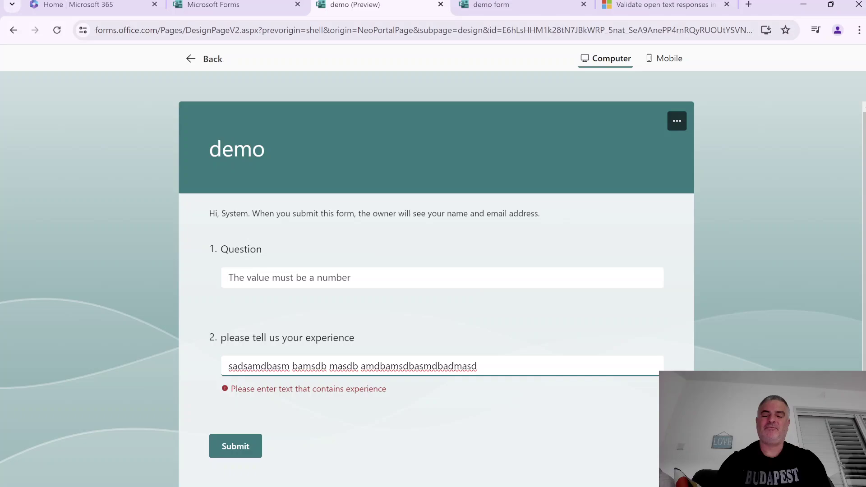
{"action": "key", "text": "BackSpace"}
{"action": "key", "text": "BackSpace"}
{"action": "key", "text": "BackSpace"}
{"action": "key", "text": "BackSpace"}
{"action": "key", "text": "BackSpace"}
{"action": "key", "text": "BackSpace"}
{"action": "key", "text": "BackSpace"}
{"action": "key", "text": "BackSpace"}
{"action": "key", "text": "BackSpace"}
{"action": "key", "text": "BackSpace"}
{"action": "key", "text": "BackSpace"}
{"action": "key", "text": "BackSpace"}
{"action": "key", "text": "BackSpace"}
{"action": "key", "text": "BackSpace"}
{"action": "key", "text": "BackSpace"}
{"action": "key", "text": "BackSpace"}
{"action": "key", "text": "BackSpace"}
{"action": "key", "text": "BackSpace"}
{"action": "key", "text": "BackSpace"}
{"action": "key", "text": "BackSpace"}
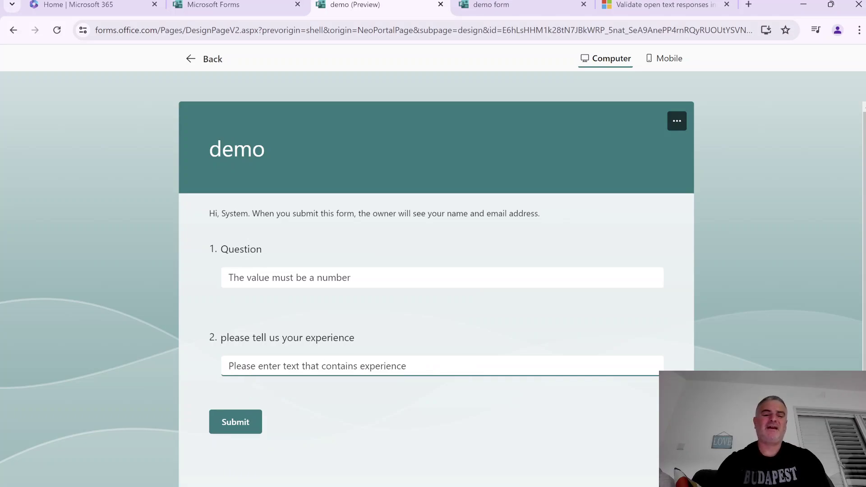
{"action": "type", "text": "i hav"}
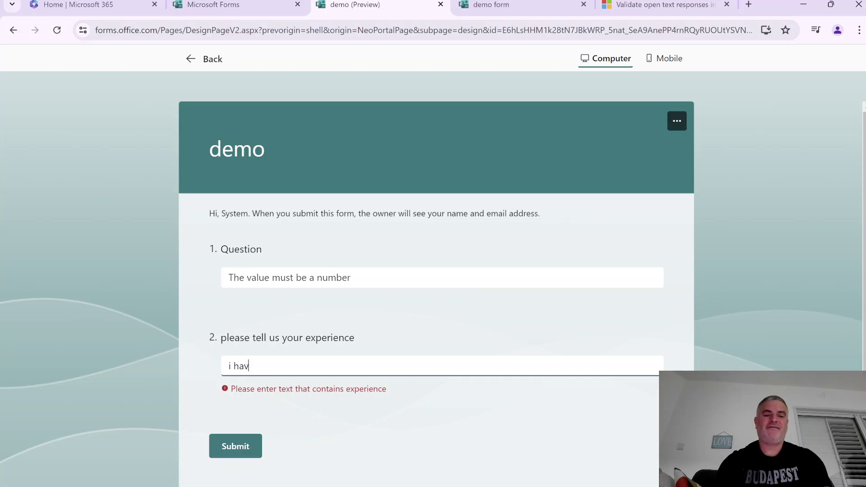
{"action": "type", "text": "e experience"}
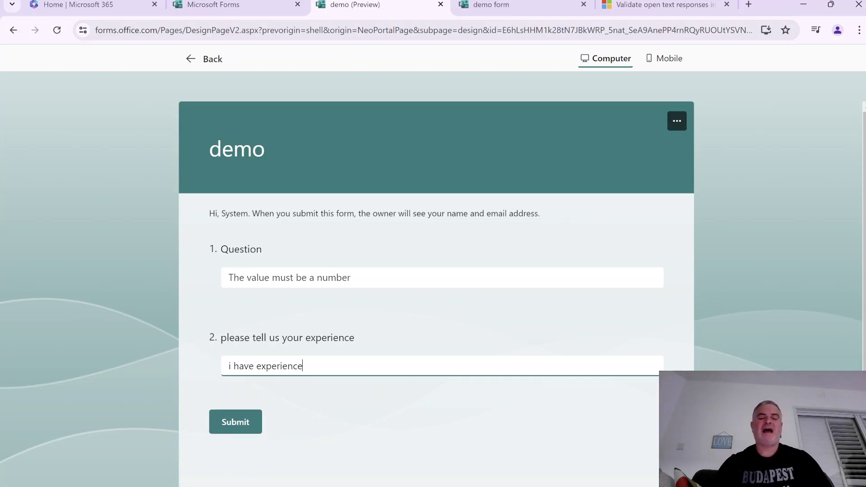
{"action": "type", "text": " sss"}
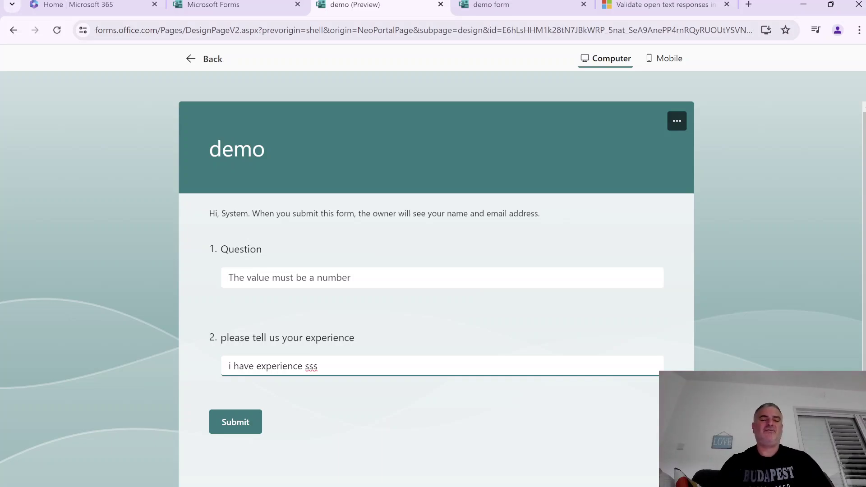
{"action": "left_click", "coordinate": [215, 59]}
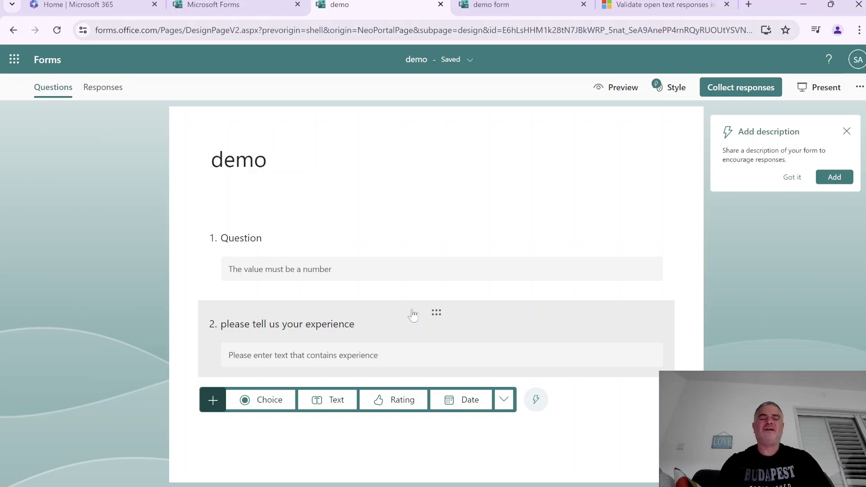
Add a third Text question to the form
{"action": "left_click", "coordinate": [334, 400]}
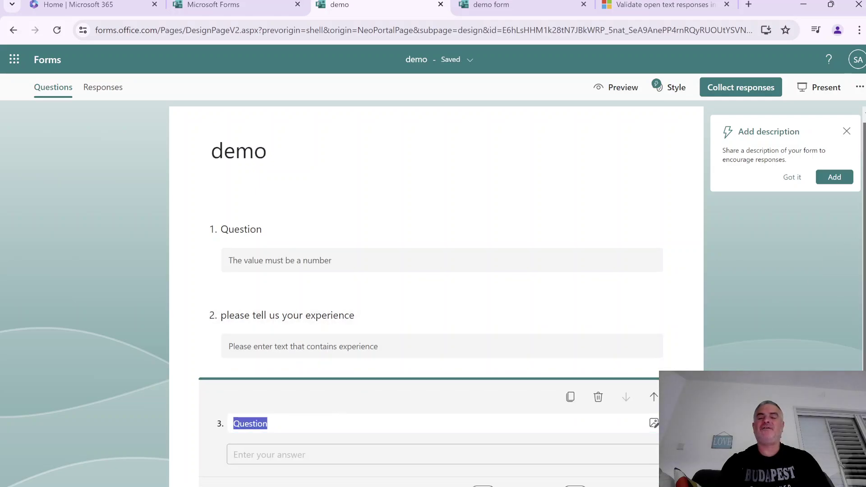
{"action": "scroll", "coordinate": [845, 309], "scroll_direction": "down", "scroll_amount": 3}
{"action": "left_click", "coordinate": [847, 310]}
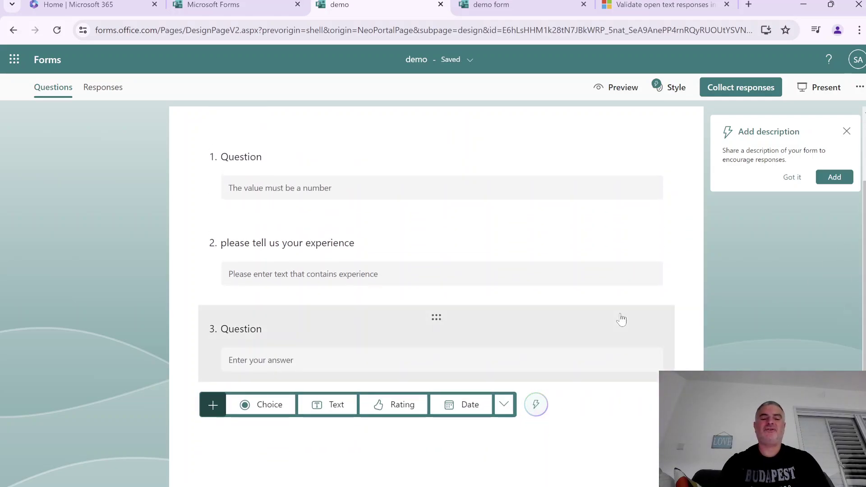
{"action": "left_click", "coordinate": [637, 339]}
Restrict question 3 by Length with a Min count of 4 characters
{"action": "left_click", "coordinate": [653, 420]}
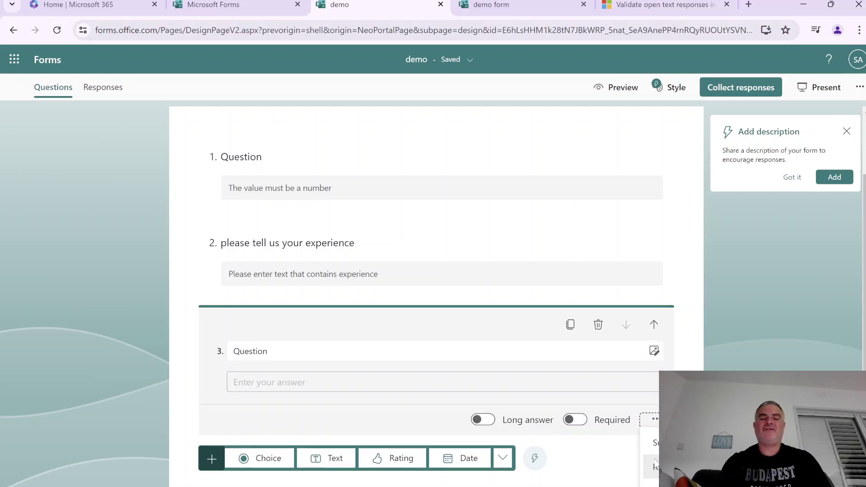
{"action": "left_click", "coordinate": [653, 465]}
{"action": "left_click", "coordinate": [379, 417]}
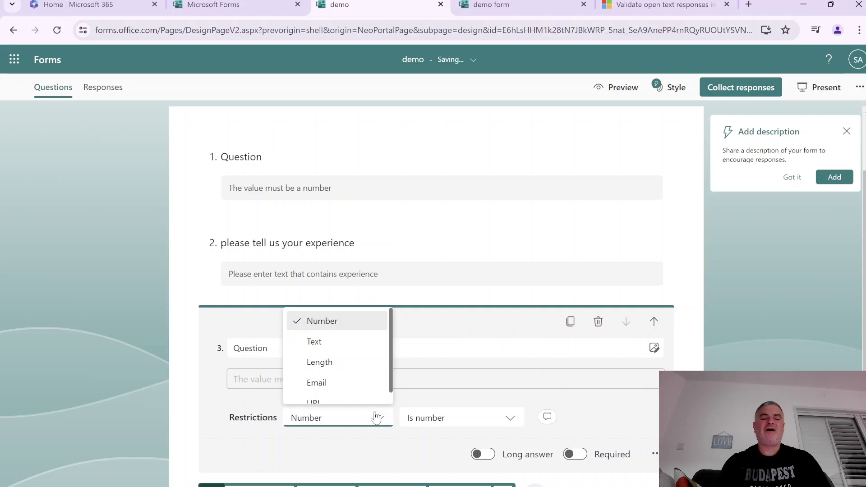
{"action": "left_click", "coordinate": [363, 364]}
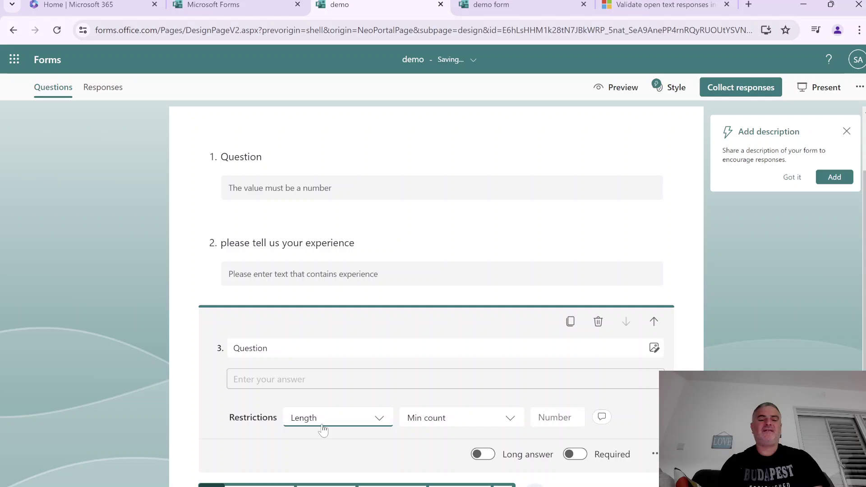
{"action": "left_click", "coordinate": [458, 422]}
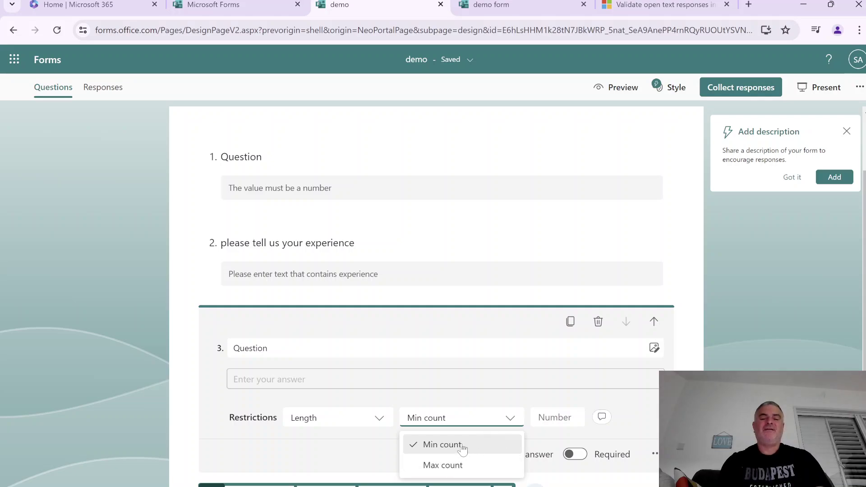
{"action": "left_click", "coordinate": [463, 447]}
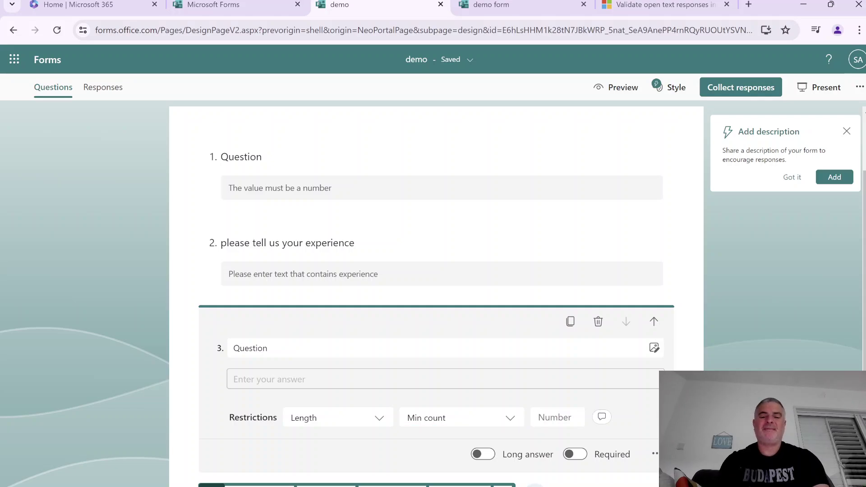
{"action": "type", "text": "4"}
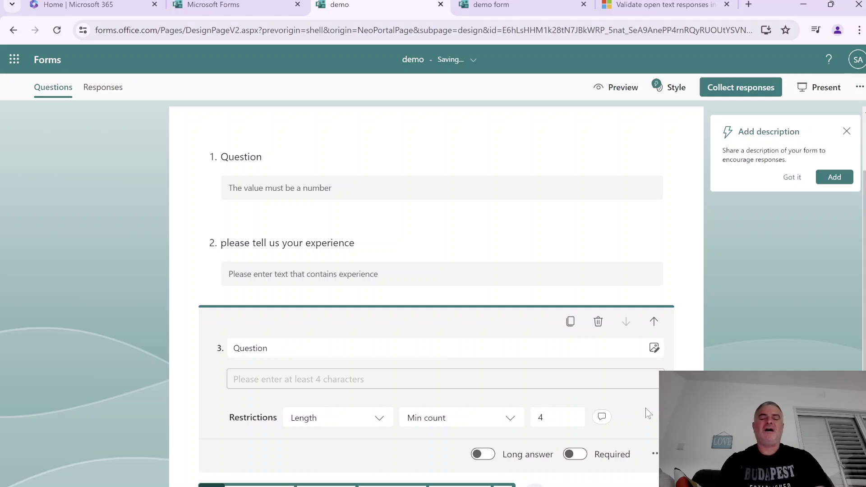
In preview, enter 1234 into question 3, showing shorter entries are rejected
{"action": "left_click", "coordinate": [612, 90]}
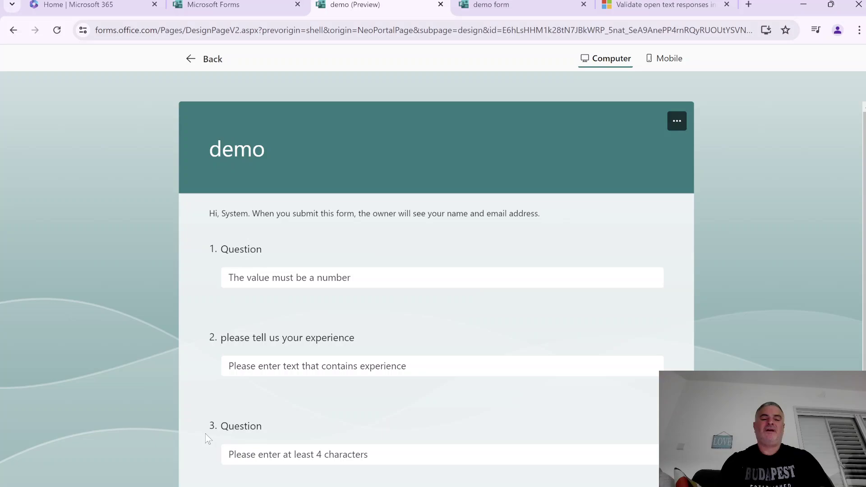
{"action": "left_click", "coordinate": [223, 457]}
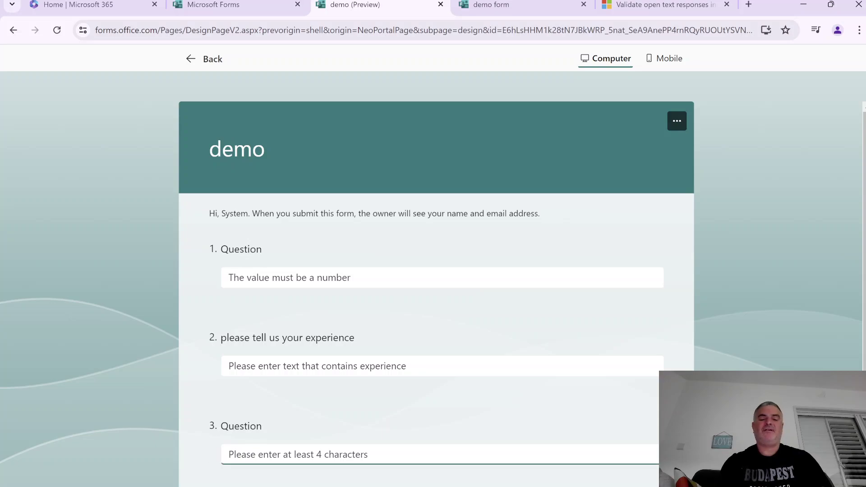
{"action": "type", "text": "12"}
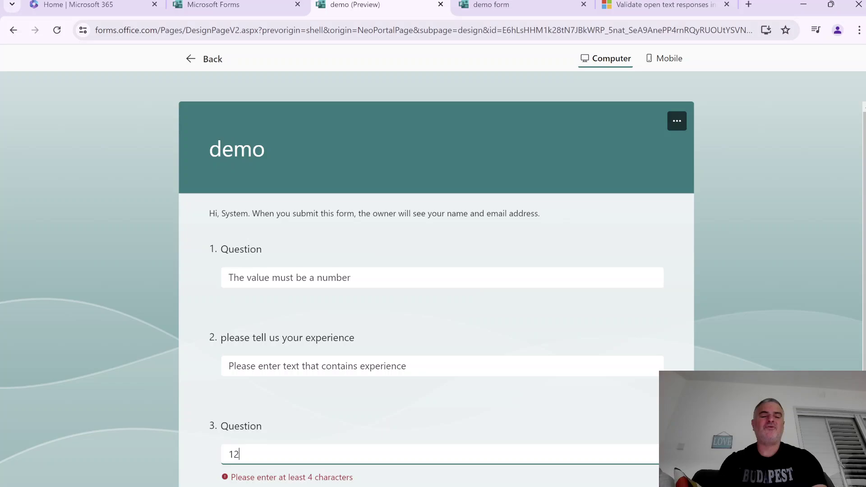
{"action": "type", "text": "3"}
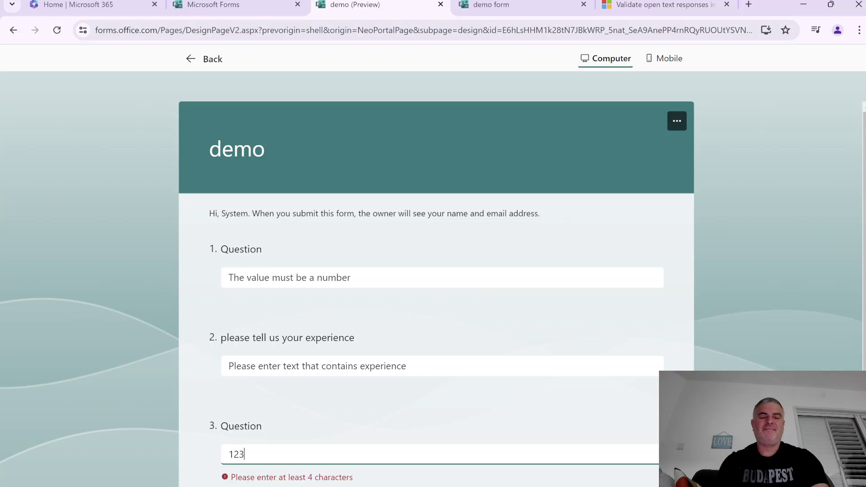
{"action": "type", "text": "4"}
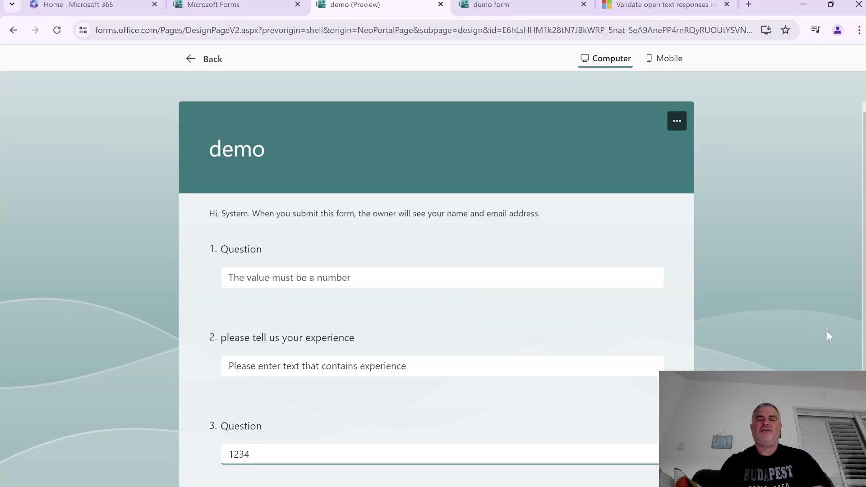
{"action": "scroll", "coordinate": [844, 268], "scroll_direction": "down", "scroll_amount": 3}
{"action": "scroll", "coordinate": [857, 203], "scroll_direction": "up", "scroll_amount": 2}
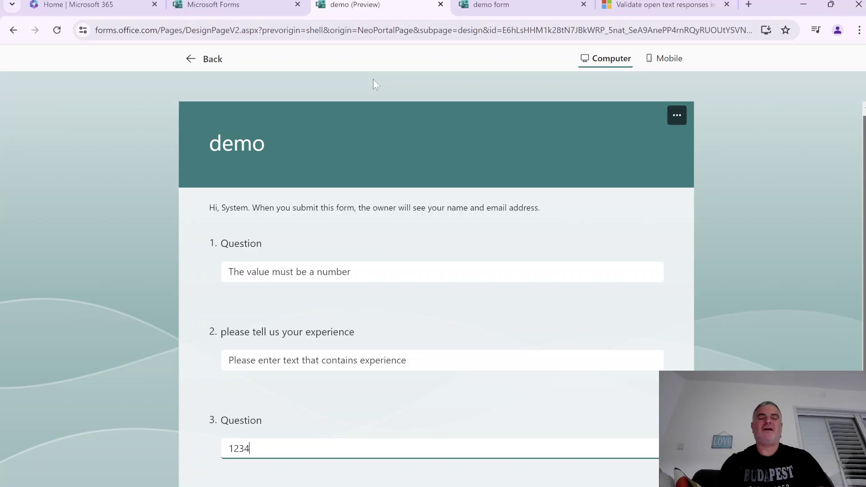
Switch question 3's Length restriction from Min count to Max count 10, then preview the form
{"action": "left_click", "coordinate": [192, 58]}
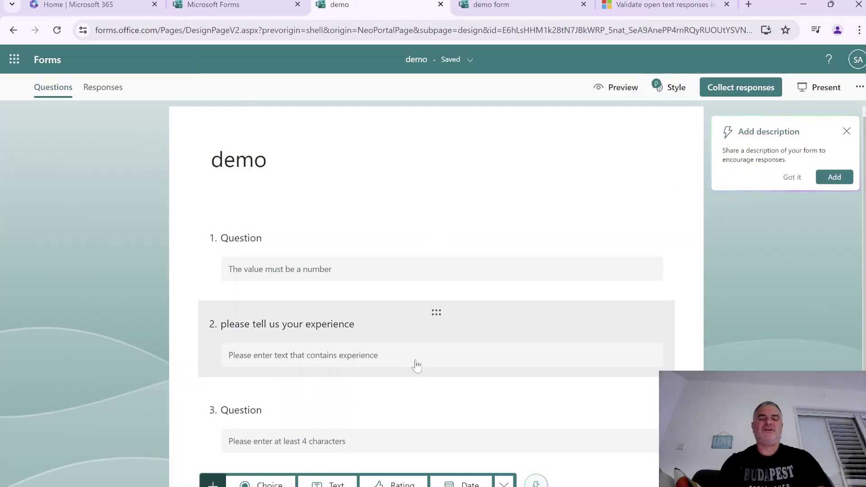
{"action": "left_click", "coordinate": [382, 442]}
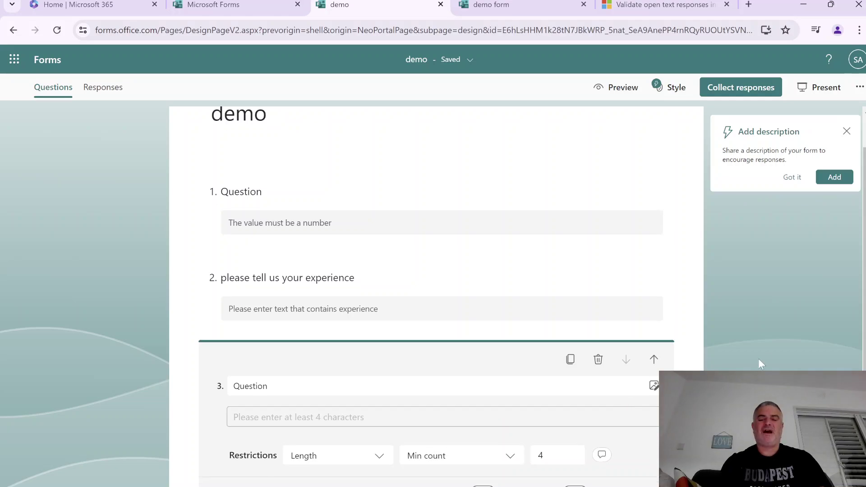
{"action": "left_click", "coordinate": [761, 405]}
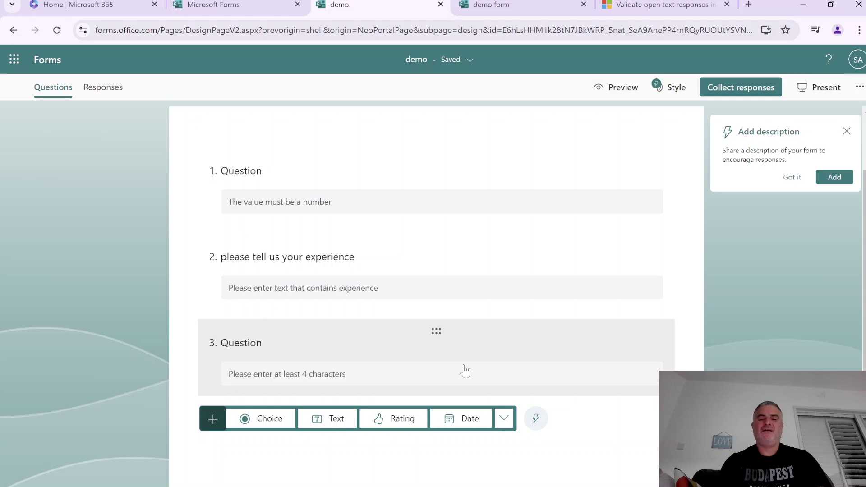
{"action": "left_click", "coordinate": [464, 371]}
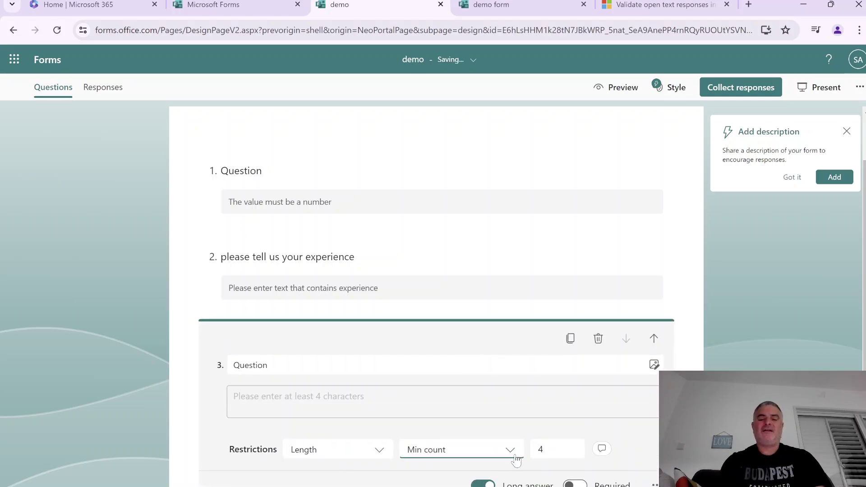
{"action": "double_click", "coordinate": [533, 450]}
{"action": "type", "text": "2"}
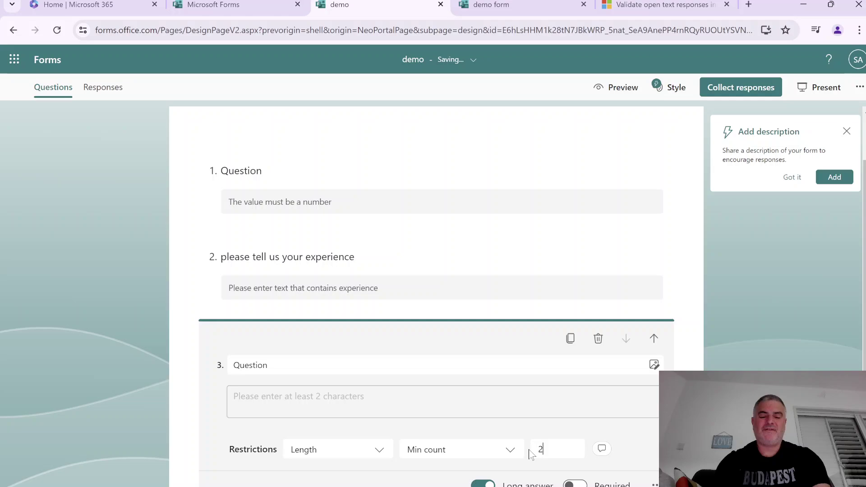
{"action": "type", "text": "50"}
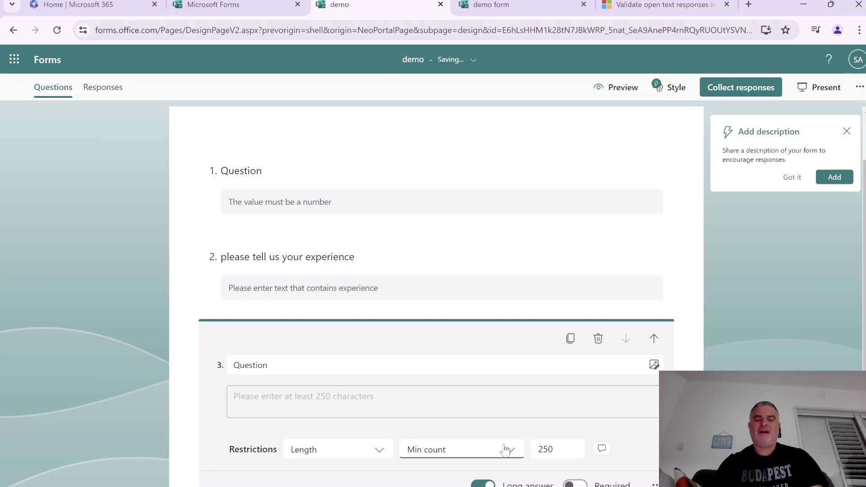
{"action": "left_click", "coordinate": [471, 449]}
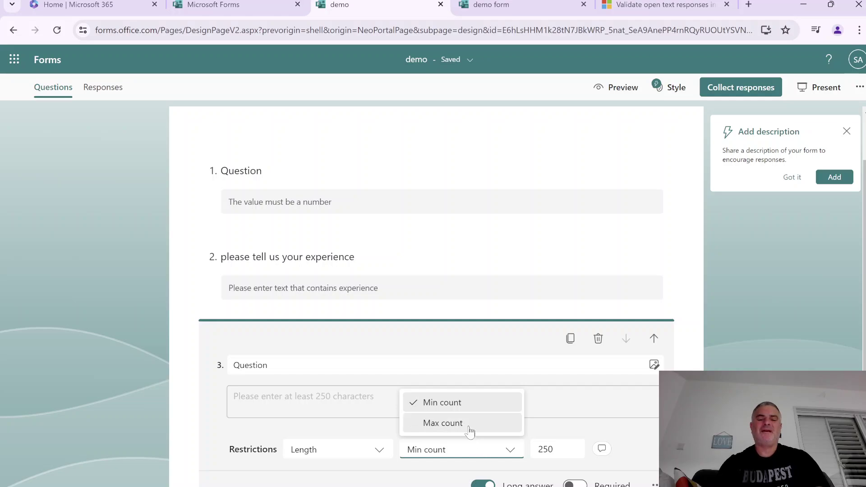
{"action": "left_click", "coordinate": [469, 427]}
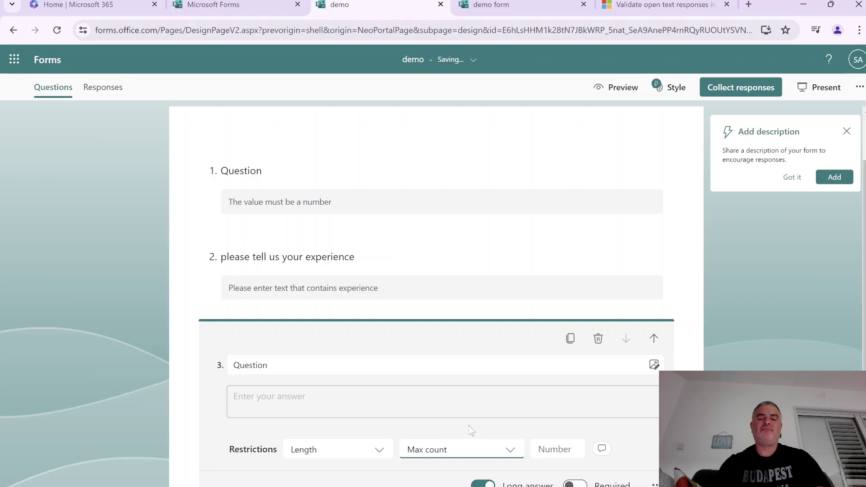
{"action": "left_click", "coordinate": [557, 449]}
{"action": "type", "text": "10"}
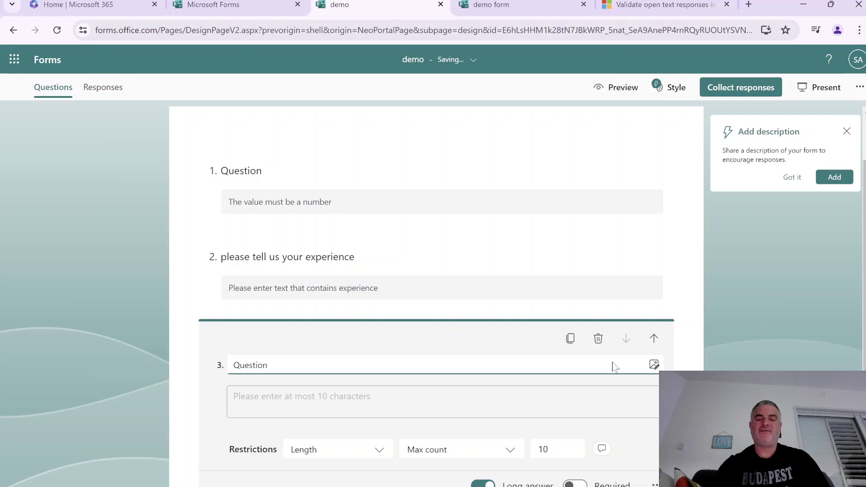
{"action": "left_click", "coordinate": [622, 87]}
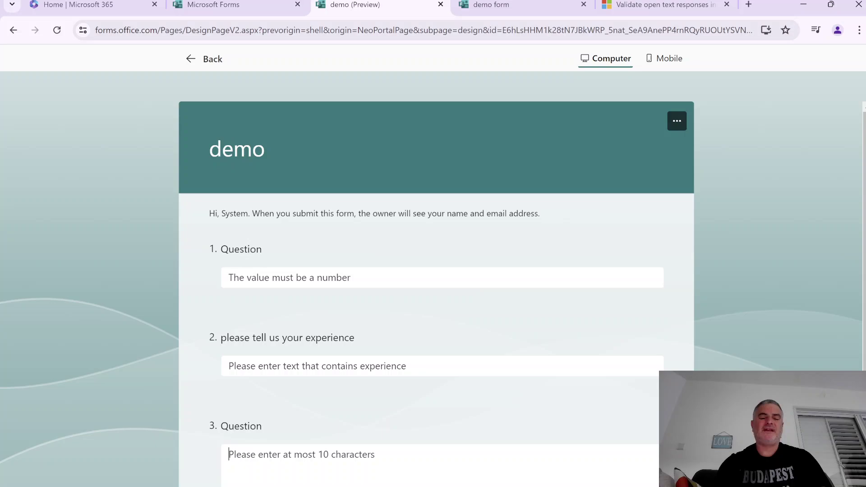
Extend question 3's answer to 11 digits to trigger the at-most-10-characters error, then exit preview
{"action": "type", "text": "1234567890"}
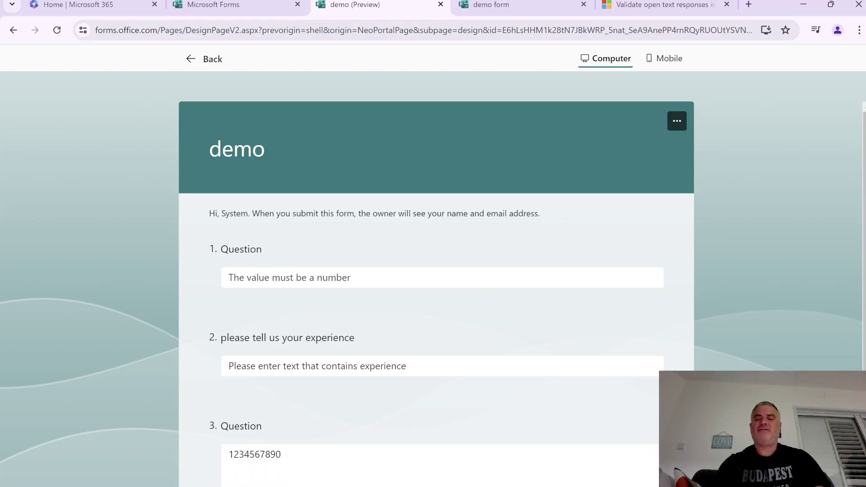
{"action": "scroll", "coordinate": [433, 271], "scroll_direction": "down", "scroll_amount": 1}
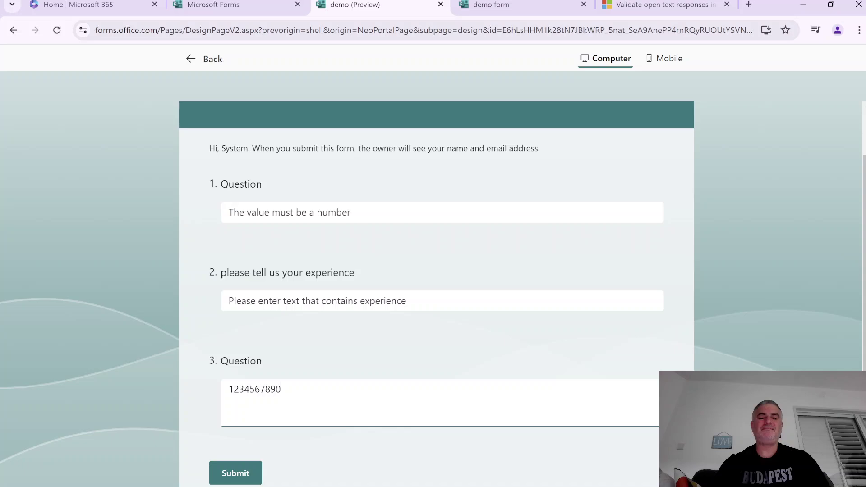
{"action": "type", "text": "2"}
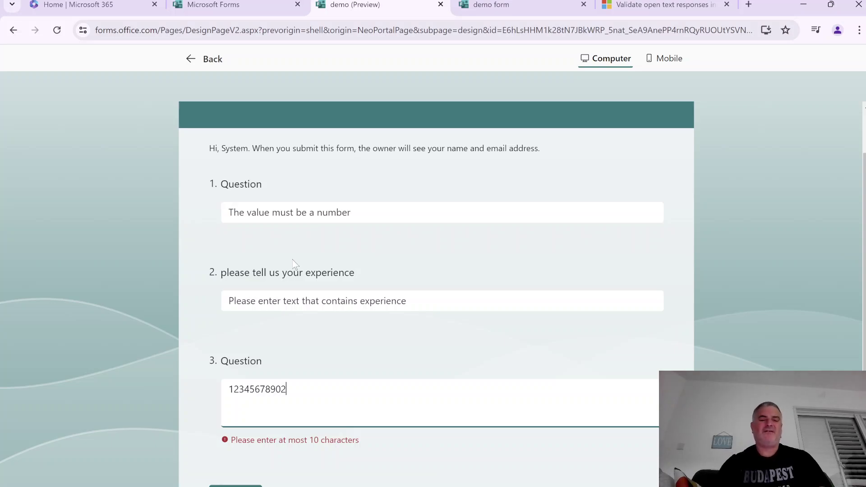
{"action": "left_click", "coordinate": [204, 58]}
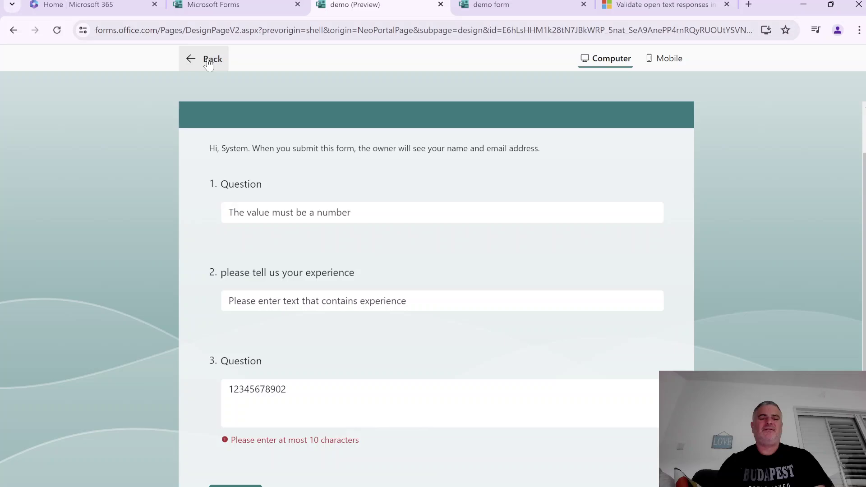
Add a fourth Text question restricted to Email addresses
{"action": "scroll", "coordinate": [451, 361], "scroll_direction": "down", "scroll_amount": 2}
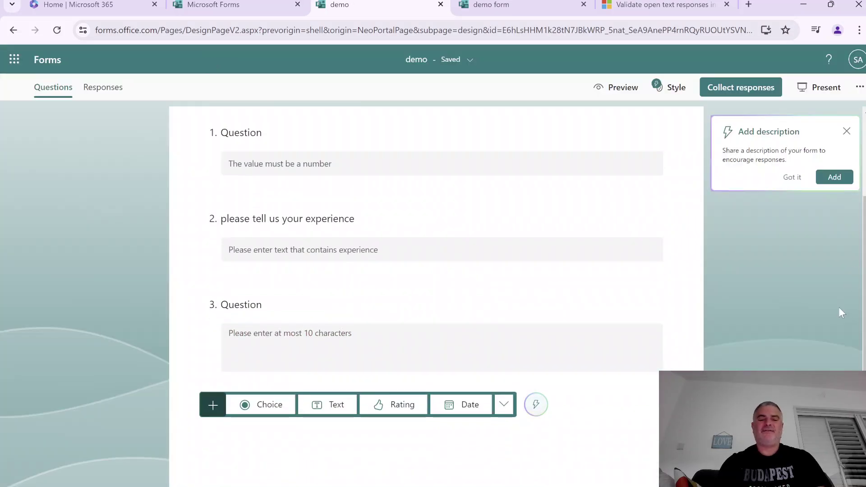
{"action": "left_click", "coordinate": [334, 405]}
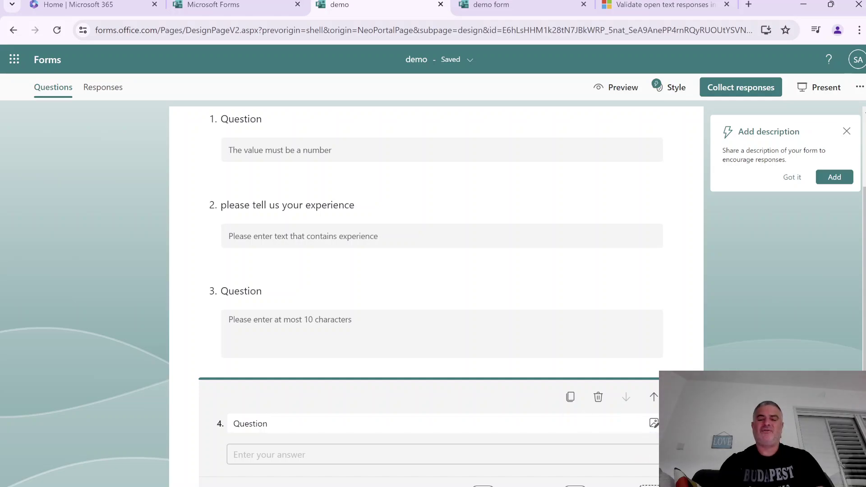
{"action": "left_click", "coordinate": [649, 485]}
{"action": "left_click", "coordinate": [685, 435]}
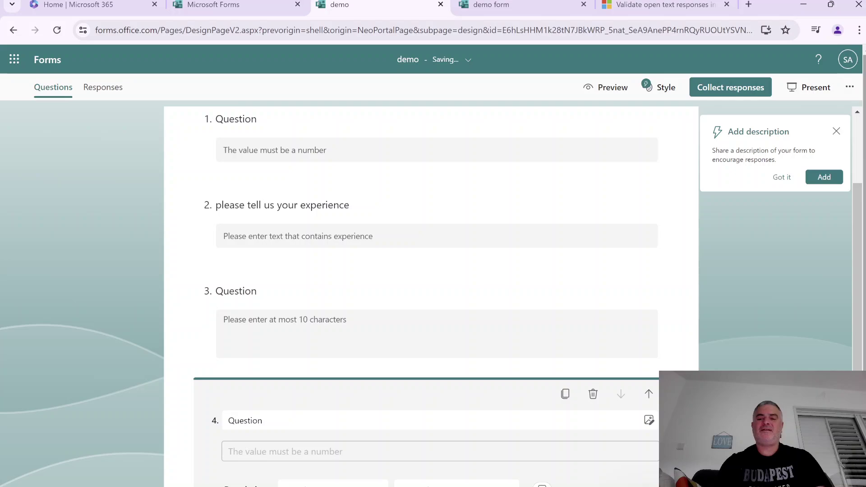
{"action": "left_click", "coordinate": [809, 356]}
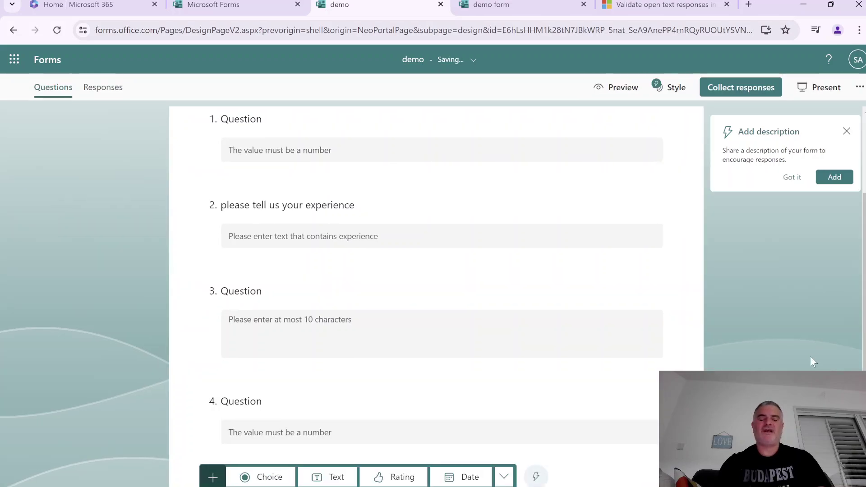
{"action": "left_click", "coordinate": [574, 400]}
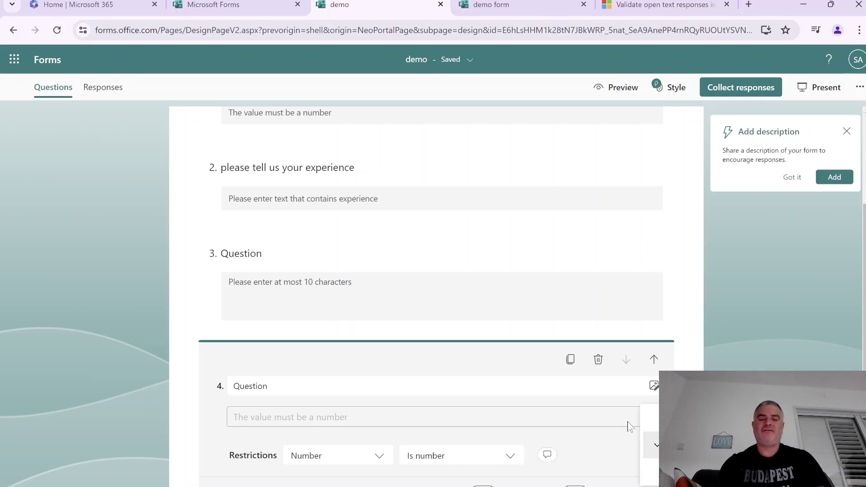
{"action": "left_click", "coordinate": [375, 456]}
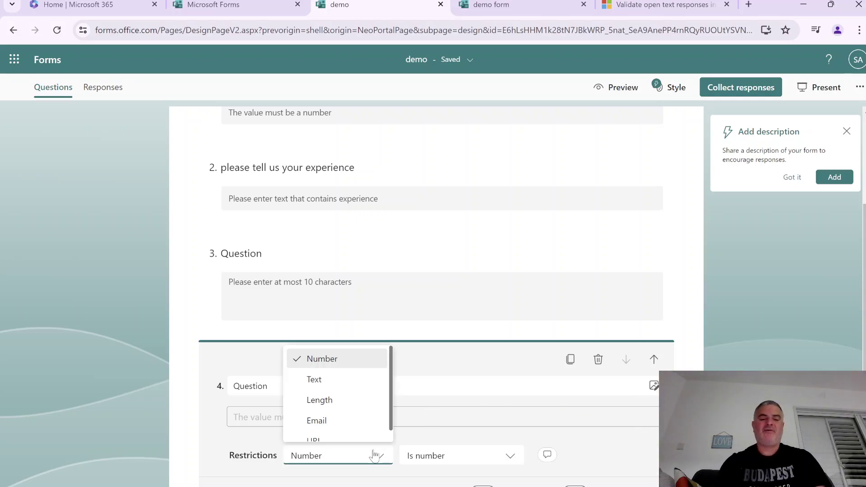
{"action": "left_click", "coordinate": [340, 420]}
{"action": "scroll", "coordinate": [863, 281], "scroll_direction": "down", "scroll_amount": 2}
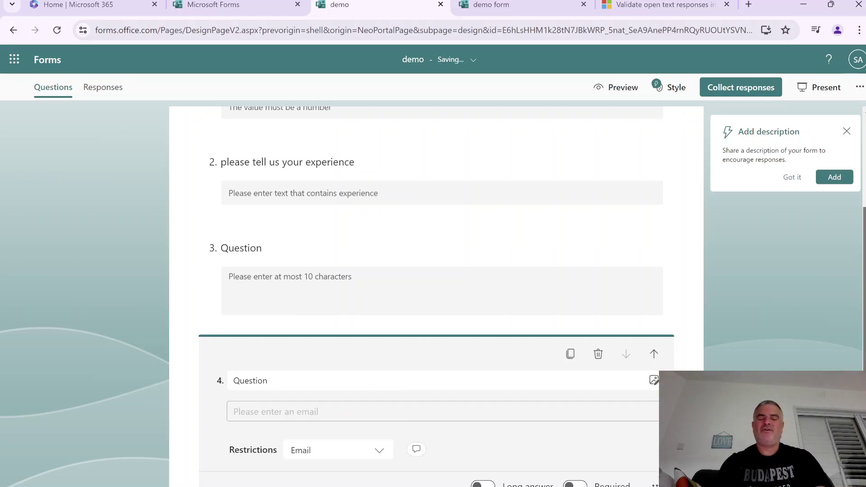
{"action": "left_click", "coordinate": [571, 328]}
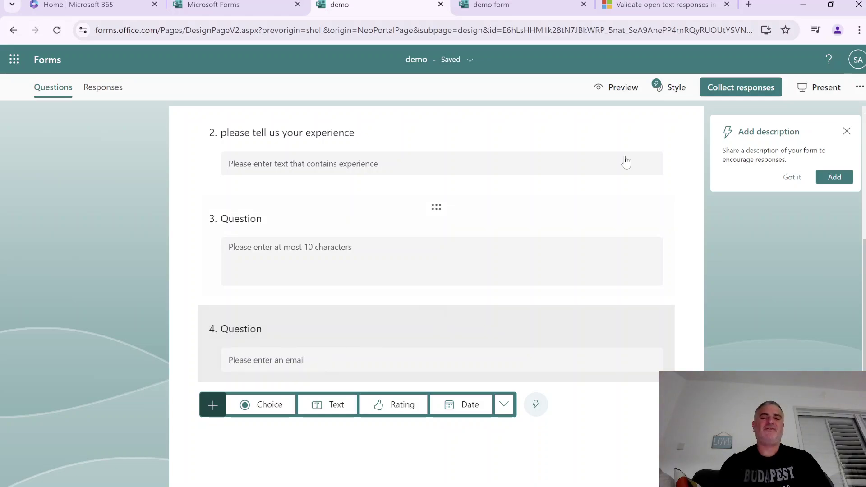
In preview, see question 4 reject non-email text, then enter a valid email address
{"action": "left_click", "coordinate": [630, 98]}
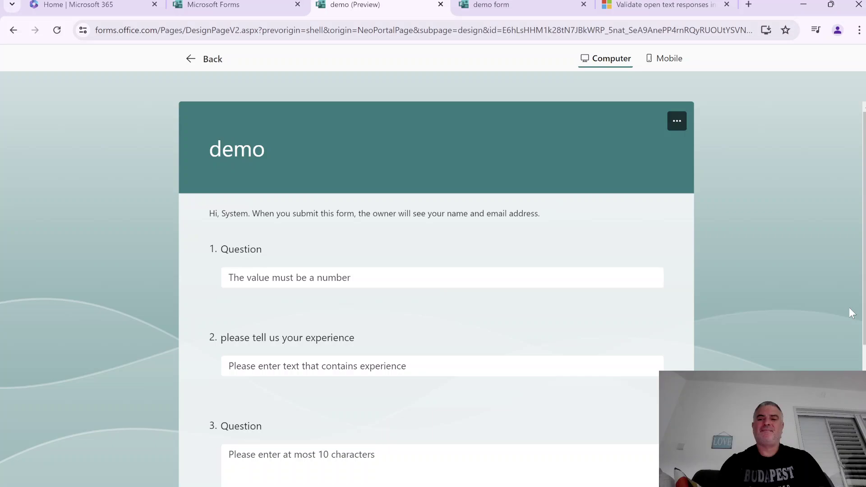
{"action": "scroll", "coordinate": [385, 387], "scroll_direction": "down", "scroll_amount": 5}
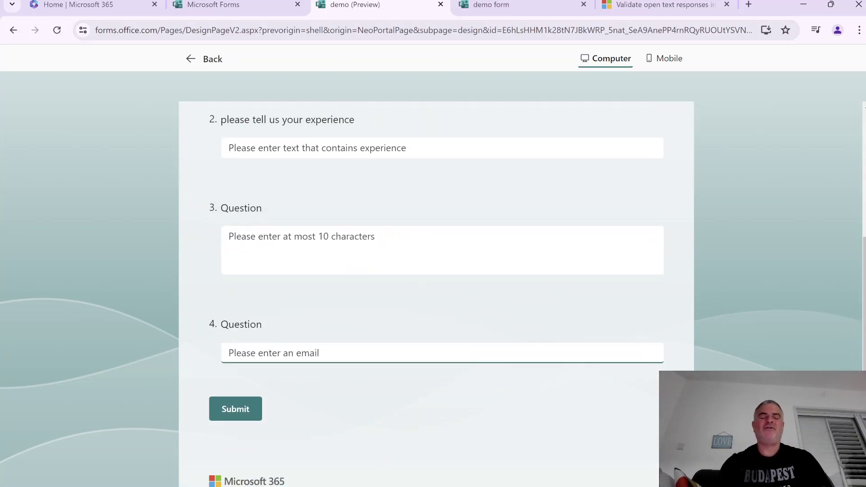
{"action": "type", "text": "dakhaskdhasdk askdha"}
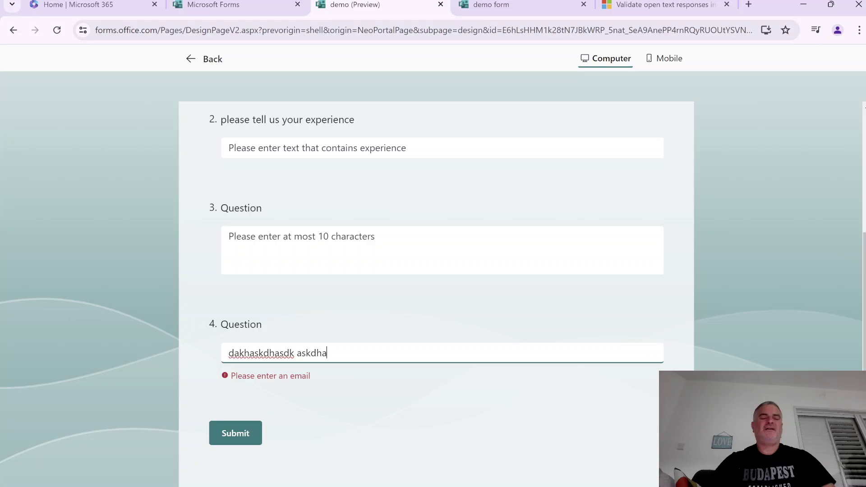
{"action": "key", "text": "BackSpace"}
{"action": "key", "text": "BackSpace"}
{"action": "key", "text": "BackSpace"}
{"action": "key", "text": "BackSpace"}
{"action": "key", "text": "BackSpace"}
{"action": "key", "text": "BackSpace"}
{"action": "key", "text": "BackSpace"}
{"action": "key", "text": "BackSpace"}
{"action": "key", "text": "BackSpace"}
{"action": "key", "text": "BackSpace"}
{"action": "key", "text": "BackSpace"}
{"action": "key", "text": "BackSpace"}
{"action": "key", "text": "BackSpace"}
{"action": "key", "text": "BackSpace"}
{"action": "key", "text": "BackSpace"}
{"action": "key", "text": "BackSpace"}
{"action": "key", "text": "BackSpace"}
{"action": "key", "text": "BackSpace"}
{"action": "key", "text": "BackSpace"}
{"action": "key", "text": "BackSpace"}
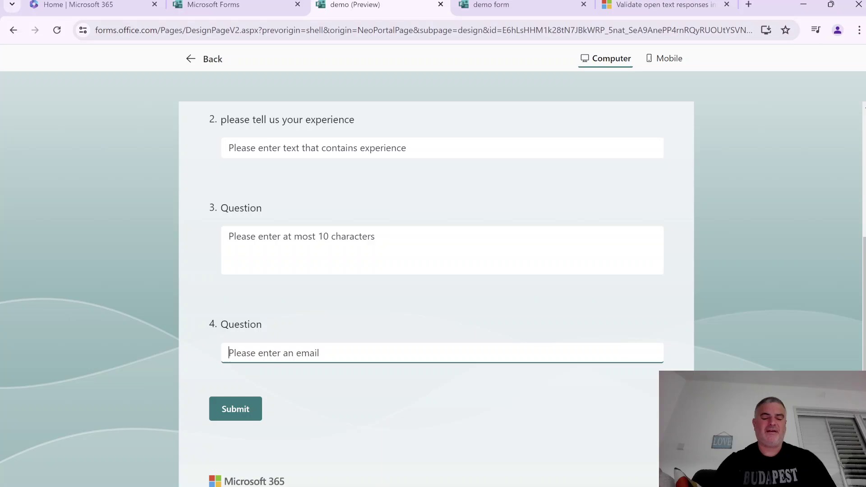
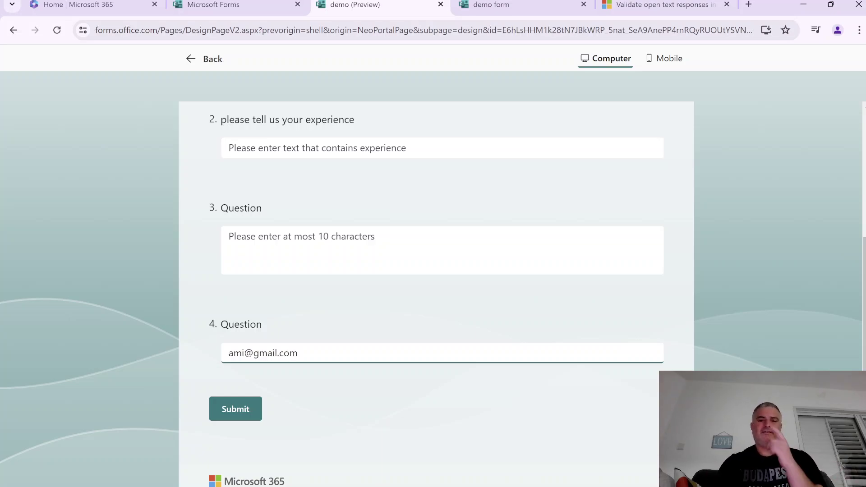
Leave the preview and add a fifth text question to the form
{"action": "left_click", "coordinate": [209, 62]}
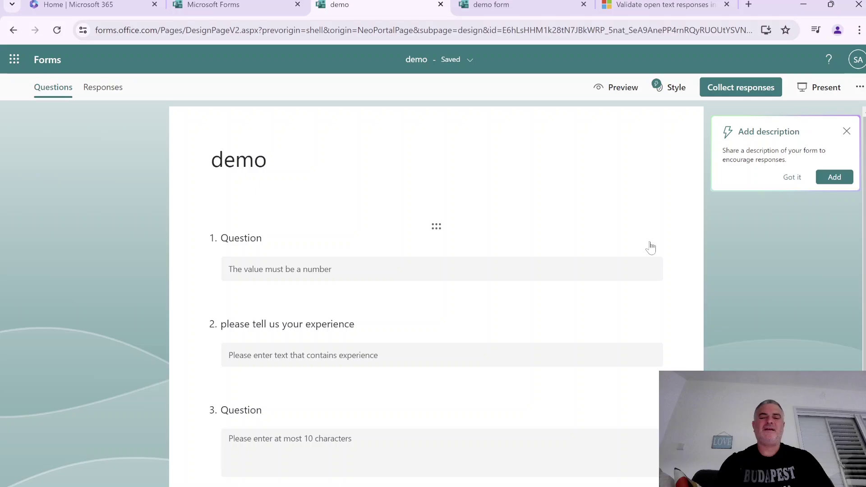
{"action": "scroll", "coordinate": [339, 431], "scroll_direction": "down", "scroll_amount": 4}
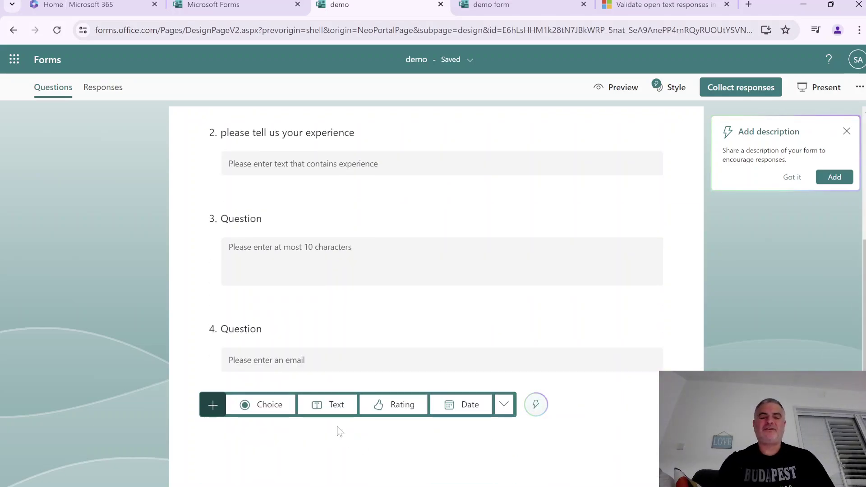
{"action": "left_click", "coordinate": [332, 404]}
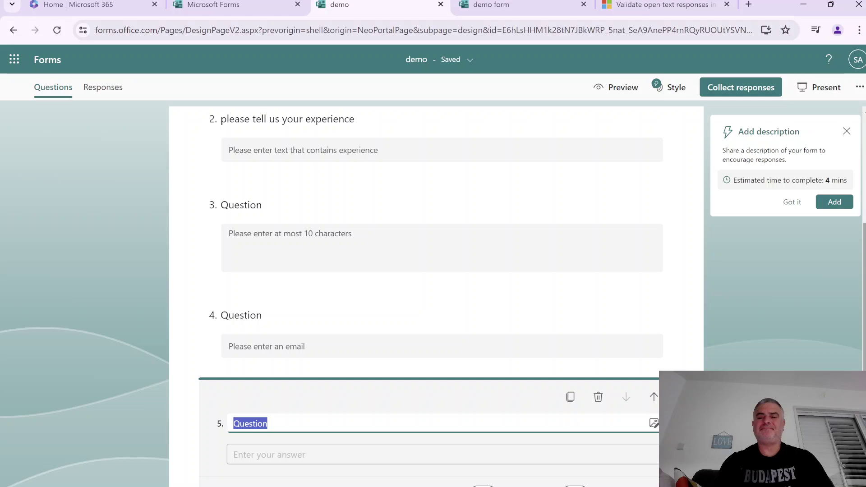
{"action": "scroll", "coordinate": [795, 351], "scroll_direction": "down", "scroll_amount": 2}
{"action": "left_click", "coordinate": [722, 356]}
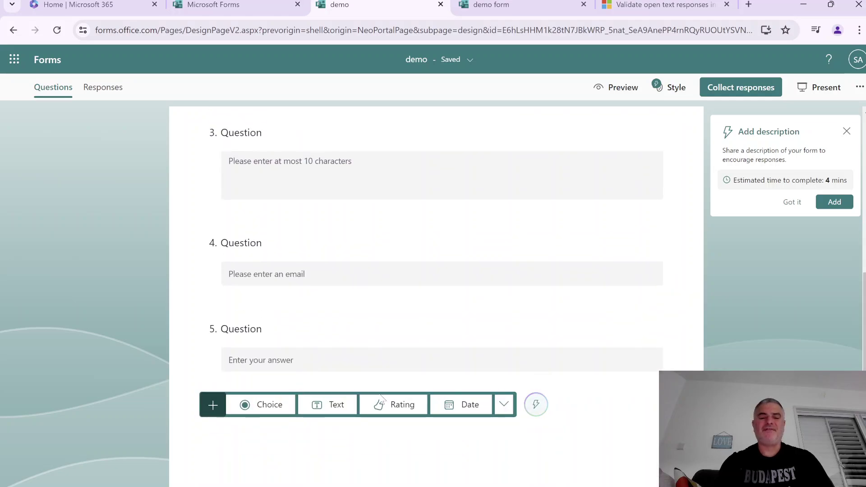
Restrict question 5 to URL answers, showing the hint 'Please enter a URL'
{"action": "left_click", "coordinate": [603, 336]}
{"action": "left_click", "coordinate": [654, 418]}
{"action": "left_click", "coordinate": [655, 467]}
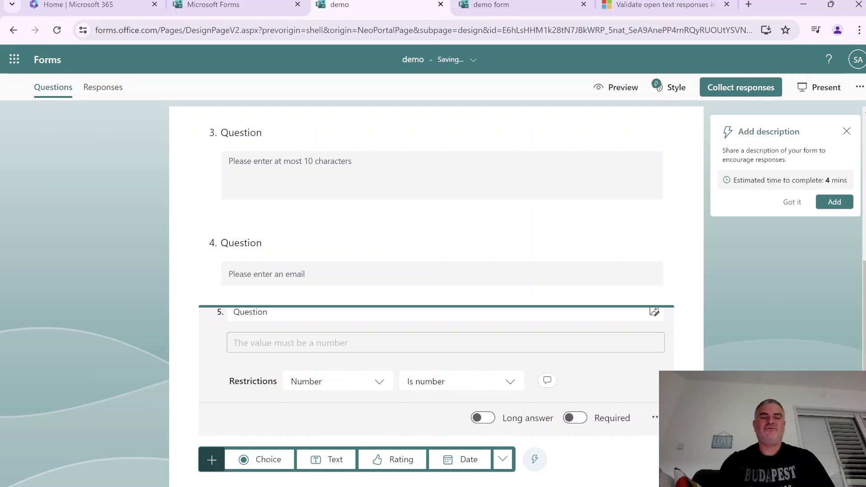
{"action": "left_click", "coordinate": [382, 419]}
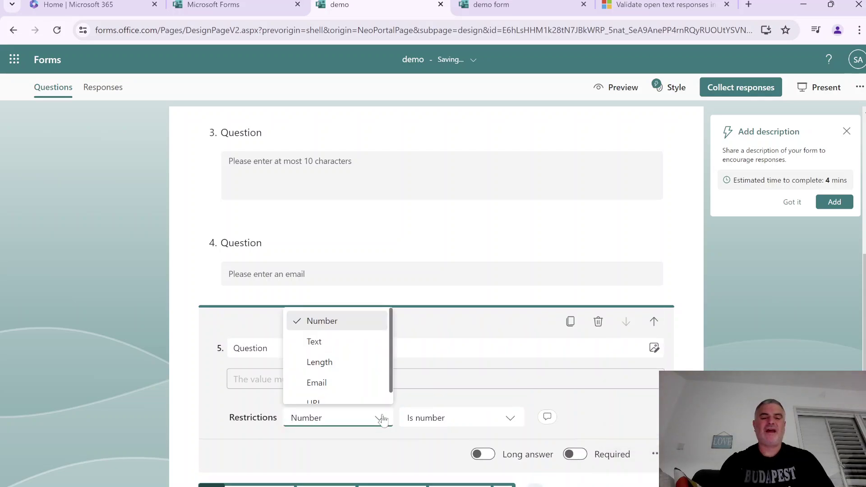
{"action": "scroll", "coordinate": [339, 389], "scroll_direction": "down", "scroll_amount": 1}
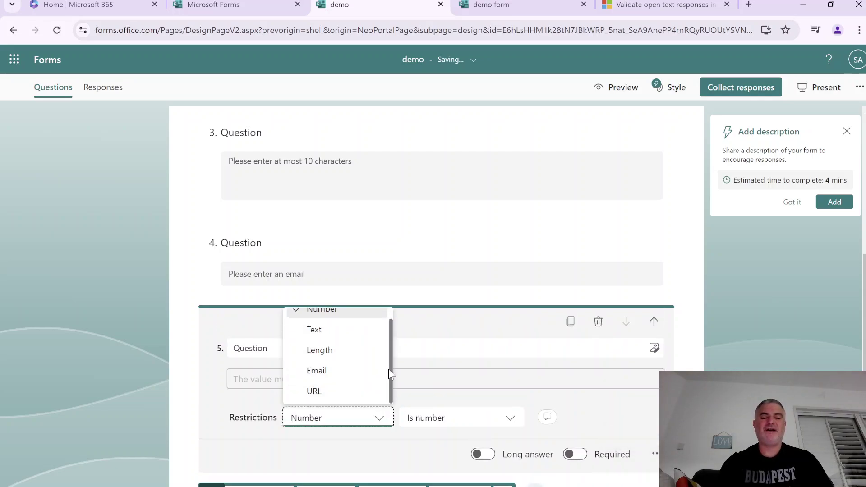
{"action": "left_click", "coordinate": [339, 390]}
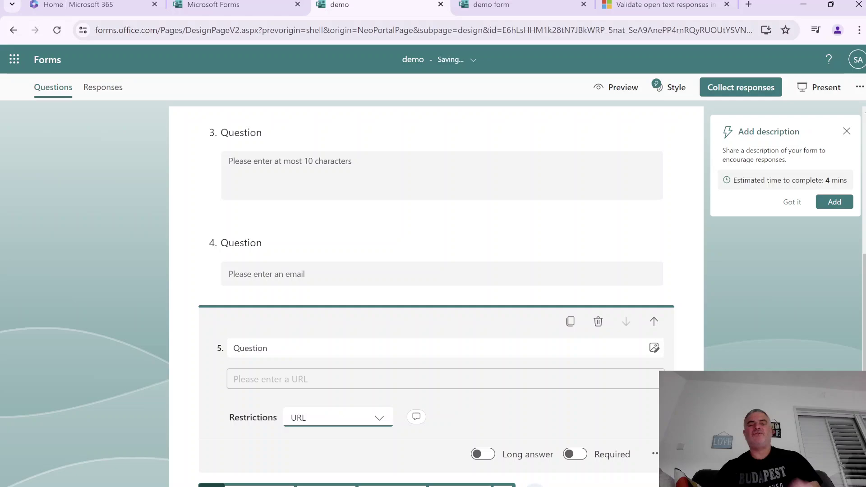
Preview the form and enter the invalid answer 'seadgaksdhaskd' in question 5
{"action": "left_click", "coordinate": [625, 88]}
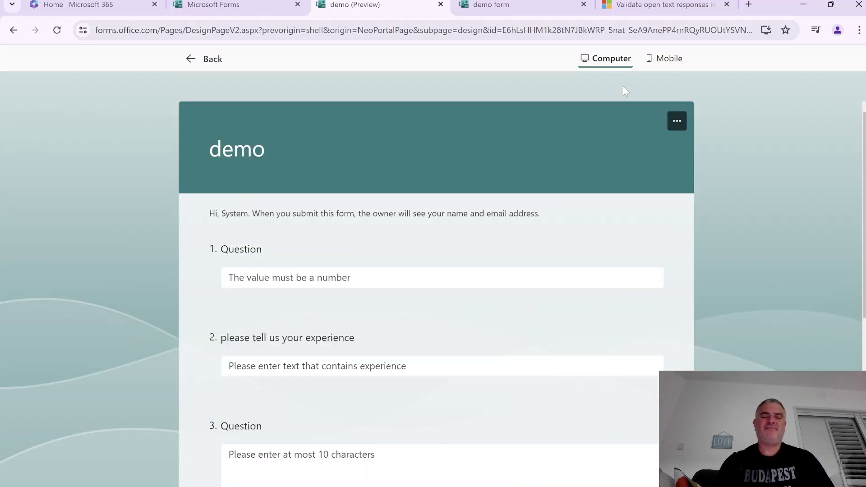
{"action": "scroll", "coordinate": [858, 311], "scroll_direction": "down", "scroll_amount": 7}
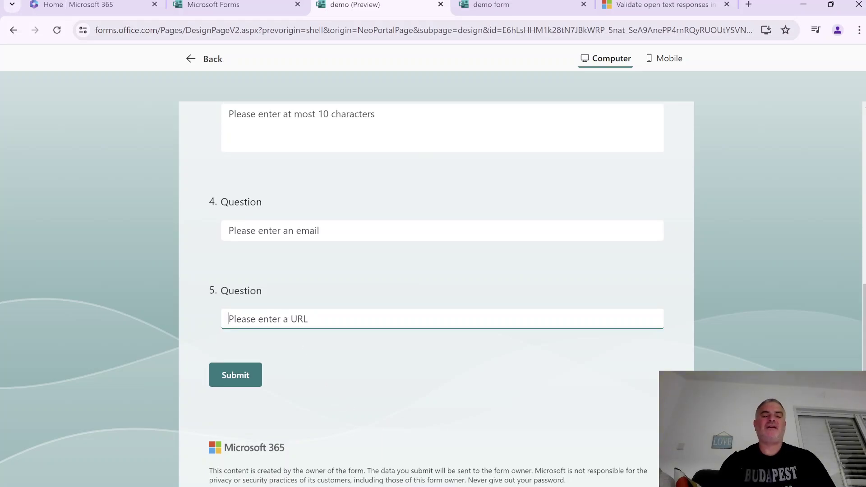
{"action": "type", "text": "seadgaksdhaskd"}
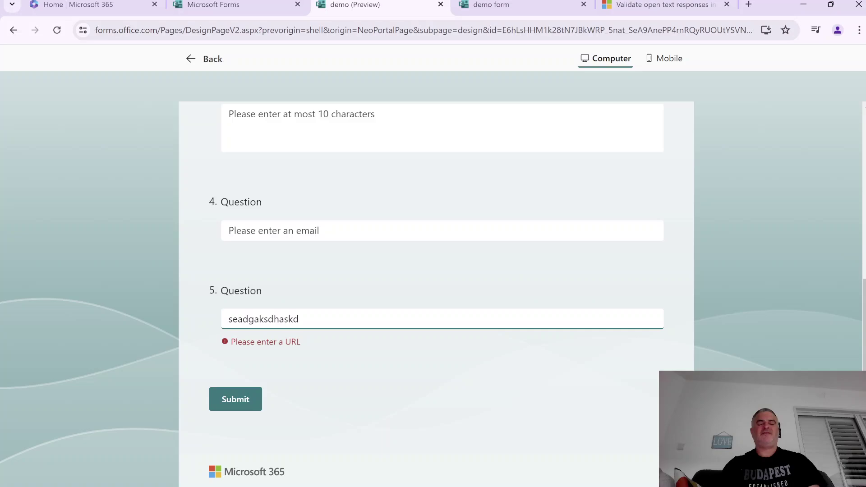
{"action": "key", "text": "BackSpace"}
{"action": "key", "text": "BackSpace"}
{"action": "key", "text": "BackSpace"}
{"action": "key", "text": "BackSpace"}
{"action": "key", "text": "BackSpace"}
{"action": "key", "text": "BackSpace"}
{"action": "key", "text": "BackSpace"}
{"action": "key", "text": "BackSpace"}
{"action": "key", "text": "BackSpace"}
{"action": "key", "text": "BackSpace"}
{"action": "key", "text": "BackSpace"}
{"action": "key", "text": "BackSpace"}
{"action": "key", "text": "BackSpace"}
{"action": "key", "text": "BackSpace"}
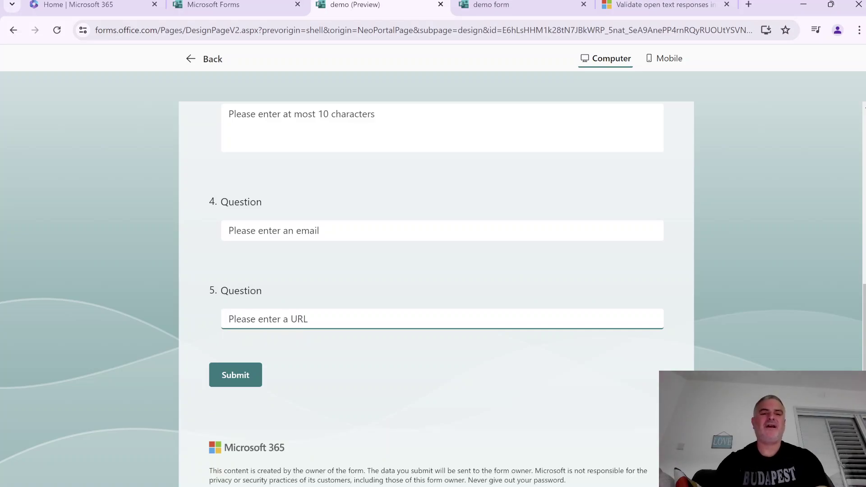
{"action": "key", "text": "shift+Tab"}
{"action": "type", "text": "www"}
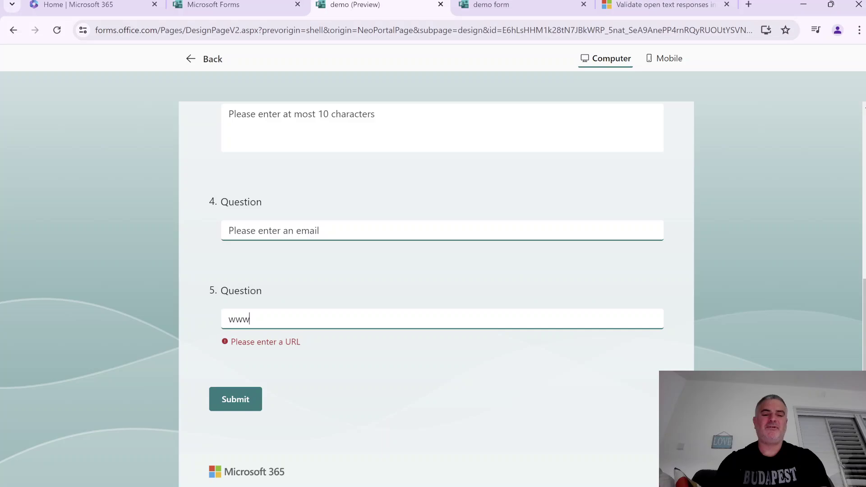
{"action": "type", "text": ".cnn"}
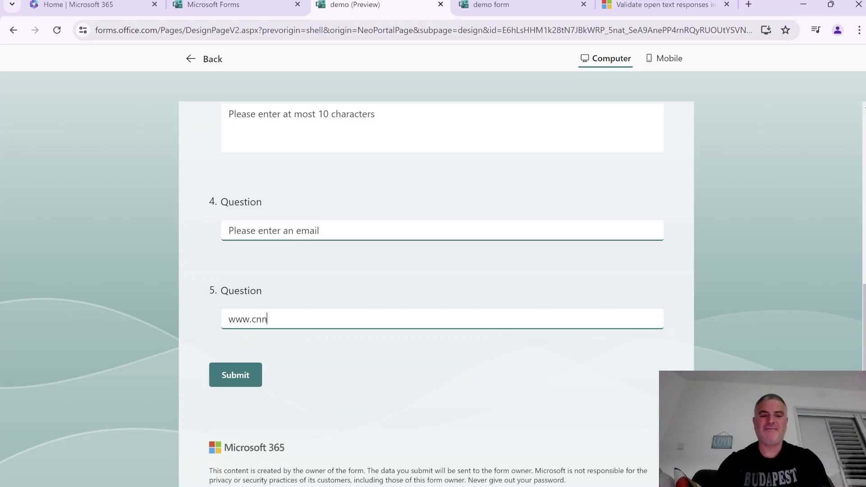
{"action": "type", "text": ".com"}
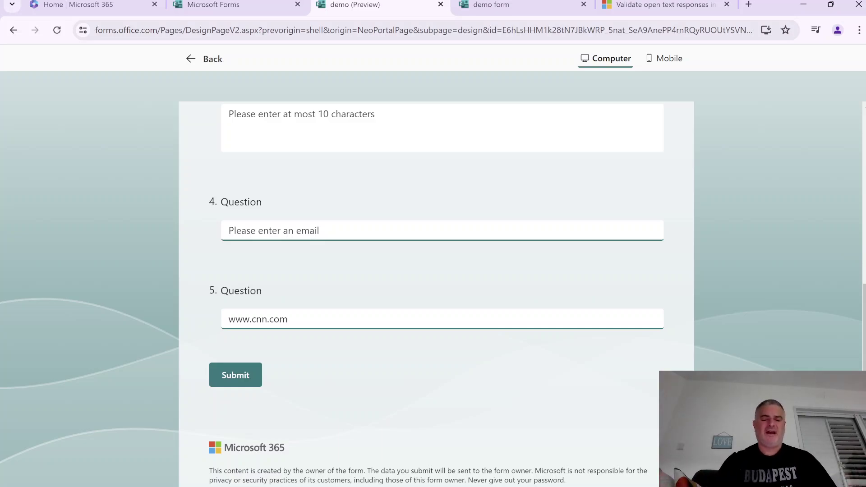
{"action": "key", "text": "BackSpace"}
{"action": "key", "text": "BackSpace"}
{"action": "key", "text": "BackSpace"}
{"action": "key", "text": "BackSpace"}
{"action": "key", "text": "BackSpace"}
{"action": "key", "text": "BackSpace"}
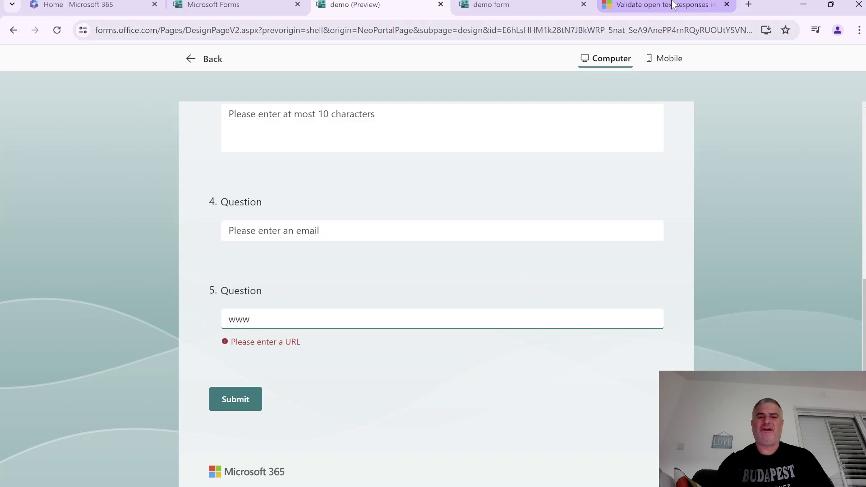
Switch to the validation article and highlight the Number restriction in its table
{"action": "left_click", "coordinate": [683, 11]}
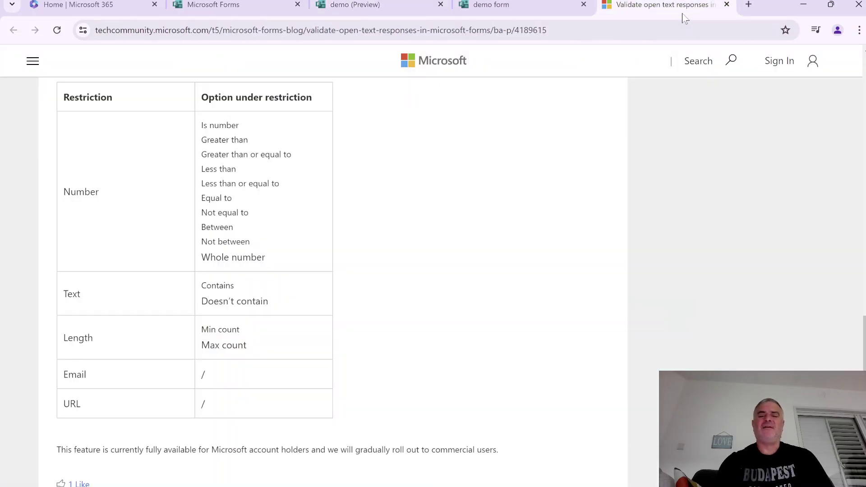
{"action": "scroll", "coordinate": [329, 266], "scroll_direction": "up", "scroll_amount": 2}
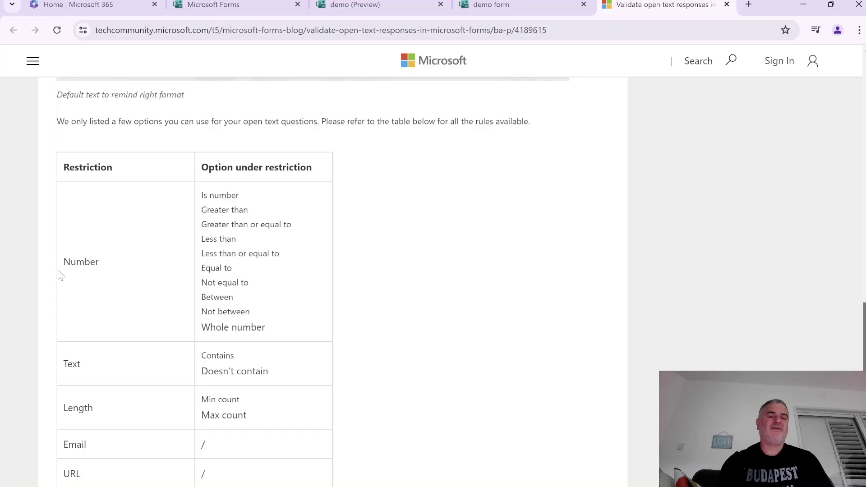
{"action": "left_click_drag", "start_coordinate": [59, 274], "coordinate": [151, 267]}
{"action": "left_click", "coordinate": [28, 380]}
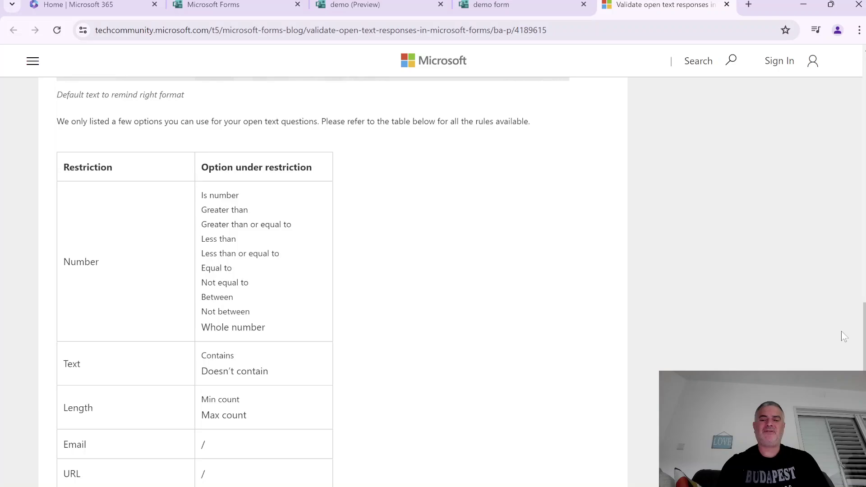
Scroll through the article's restriction examples, ending back near the introduction
{"action": "scroll", "coordinate": [863, 336], "scroll_direction": "down", "scroll_amount": 1}
{"action": "scroll", "coordinate": [862, 336], "scroll_direction": "down", "scroll_amount": 2}
{"action": "scroll", "coordinate": [862, 335], "scroll_direction": "up", "scroll_amount": 2}
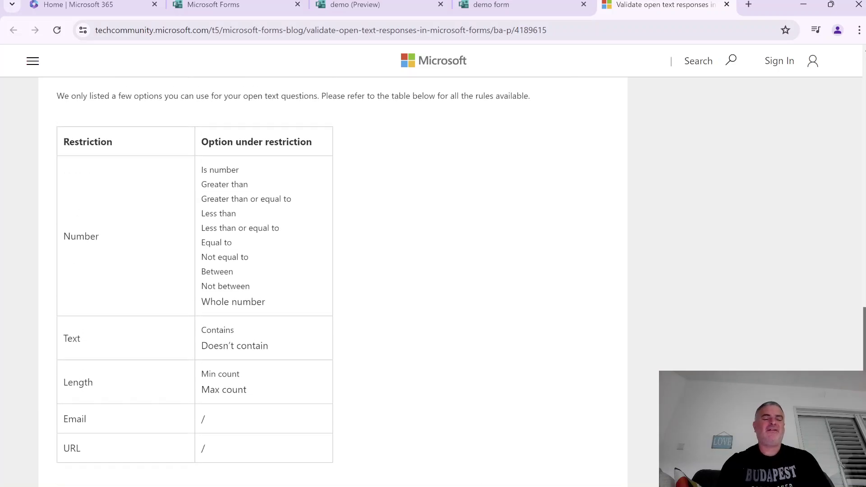
{"action": "scroll", "coordinate": [862, 335], "scroll_direction": "down", "scroll_amount": 3}
{"action": "scroll", "coordinate": [862, 336], "scroll_direction": "up", "scroll_amount": 20}
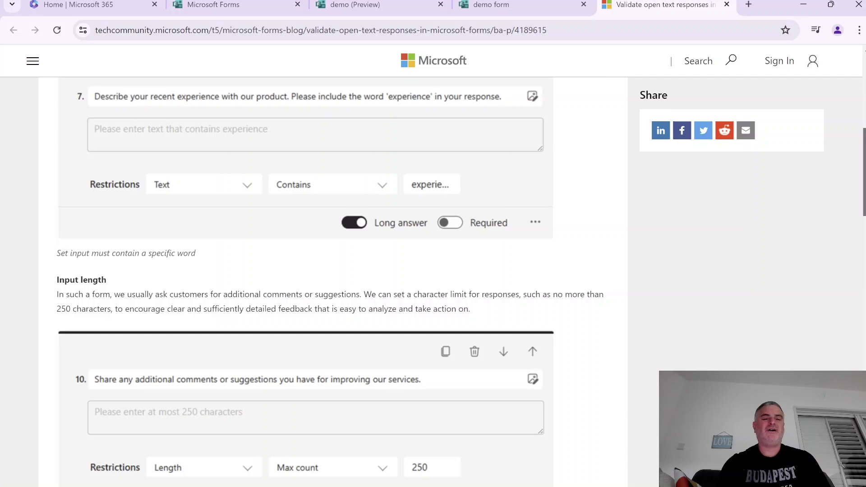
{"action": "scroll", "coordinate": [862, 336], "scroll_direction": "down", "scroll_amount": 6}
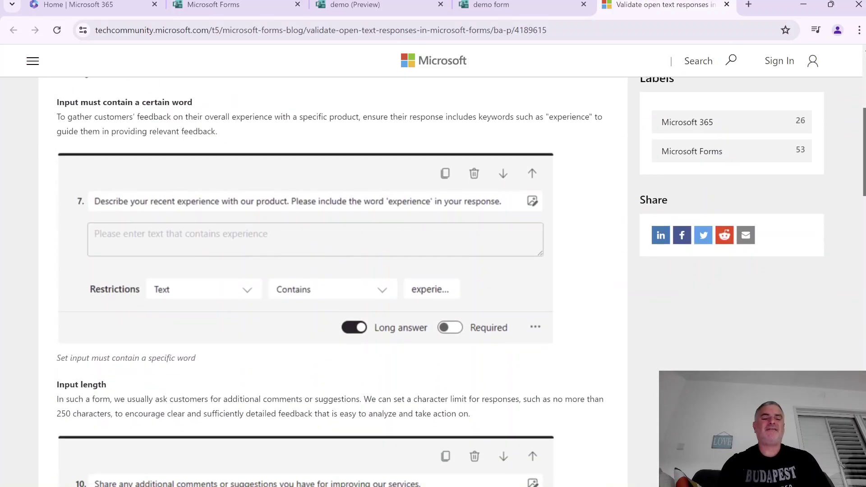
{"action": "scroll", "coordinate": [851, 258], "scroll_direction": "down", "scroll_amount": 13}
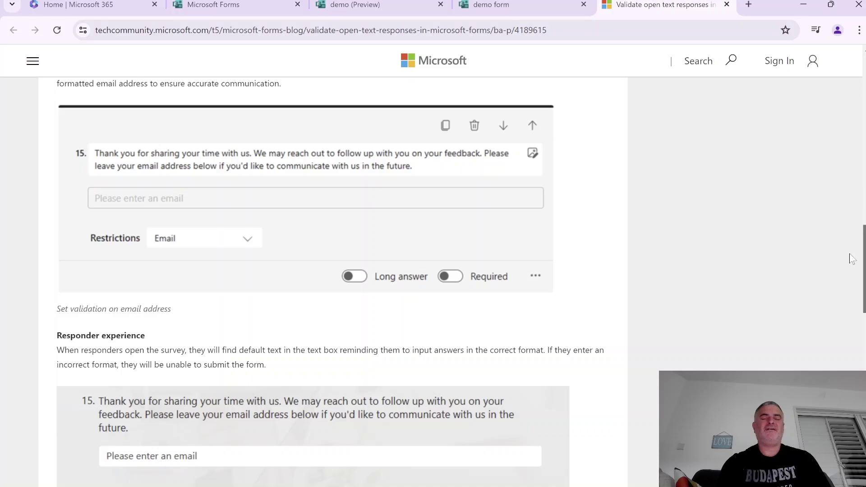
{"action": "scroll", "coordinate": [852, 255], "scroll_direction": "up", "scroll_amount": 17}
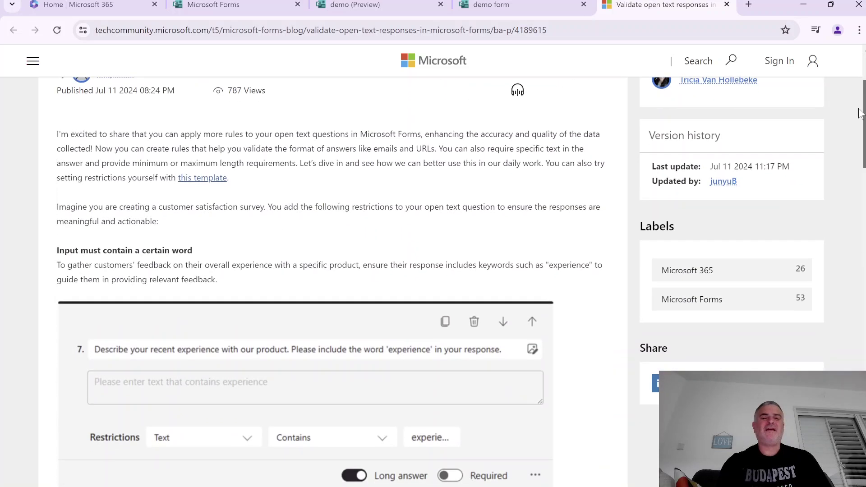
Return to the demo form preview, scroll to its top, and tab through the first answer boxes
{"action": "left_click", "coordinate": [541, 9]}
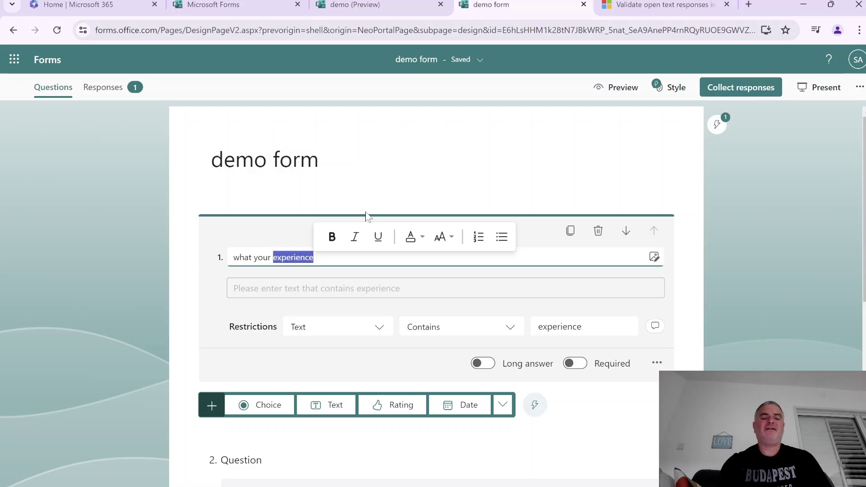
{"action": "left_click", "coordinate": [359, 185]}
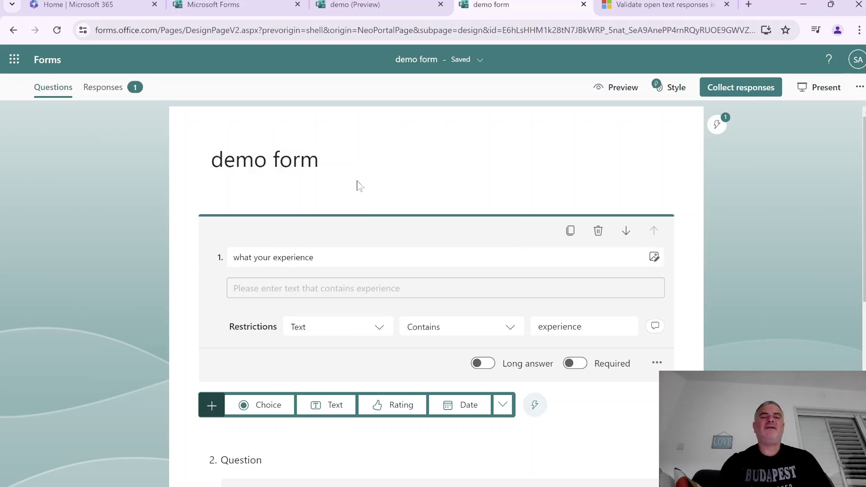
{"action": "left_click", "coordinate": [372, 12]}
{"action": "left_click", "coordinate": [275, 225]}
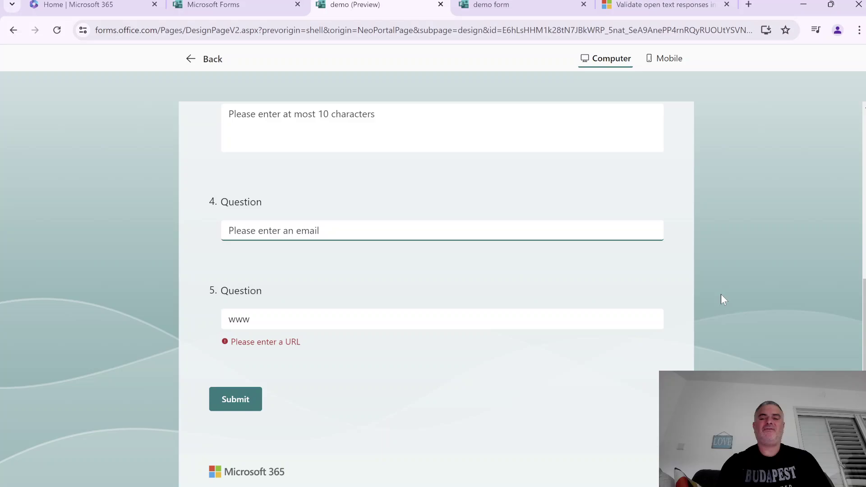
{"action": "scroll", "coordinate": [436, 293], "scroll_direction": "up", "scroll_amount": 8}
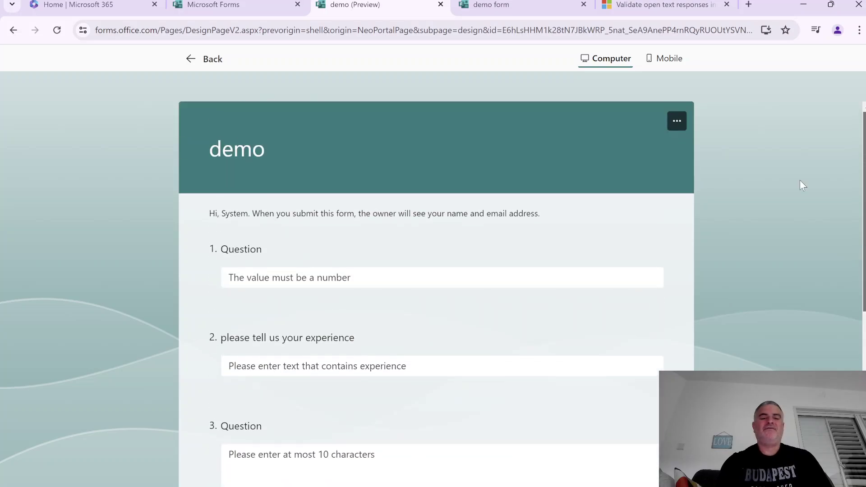
{"action": "key", "text": "Tab"}
{"action": "key", "text": "Tab"}
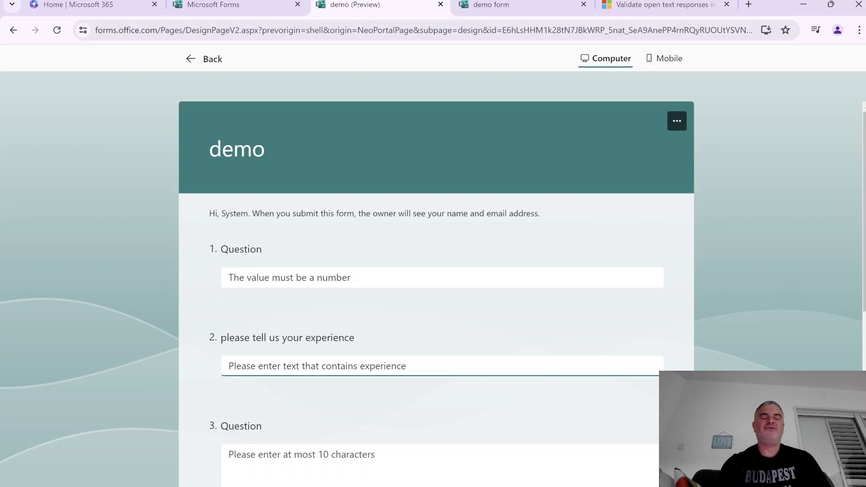